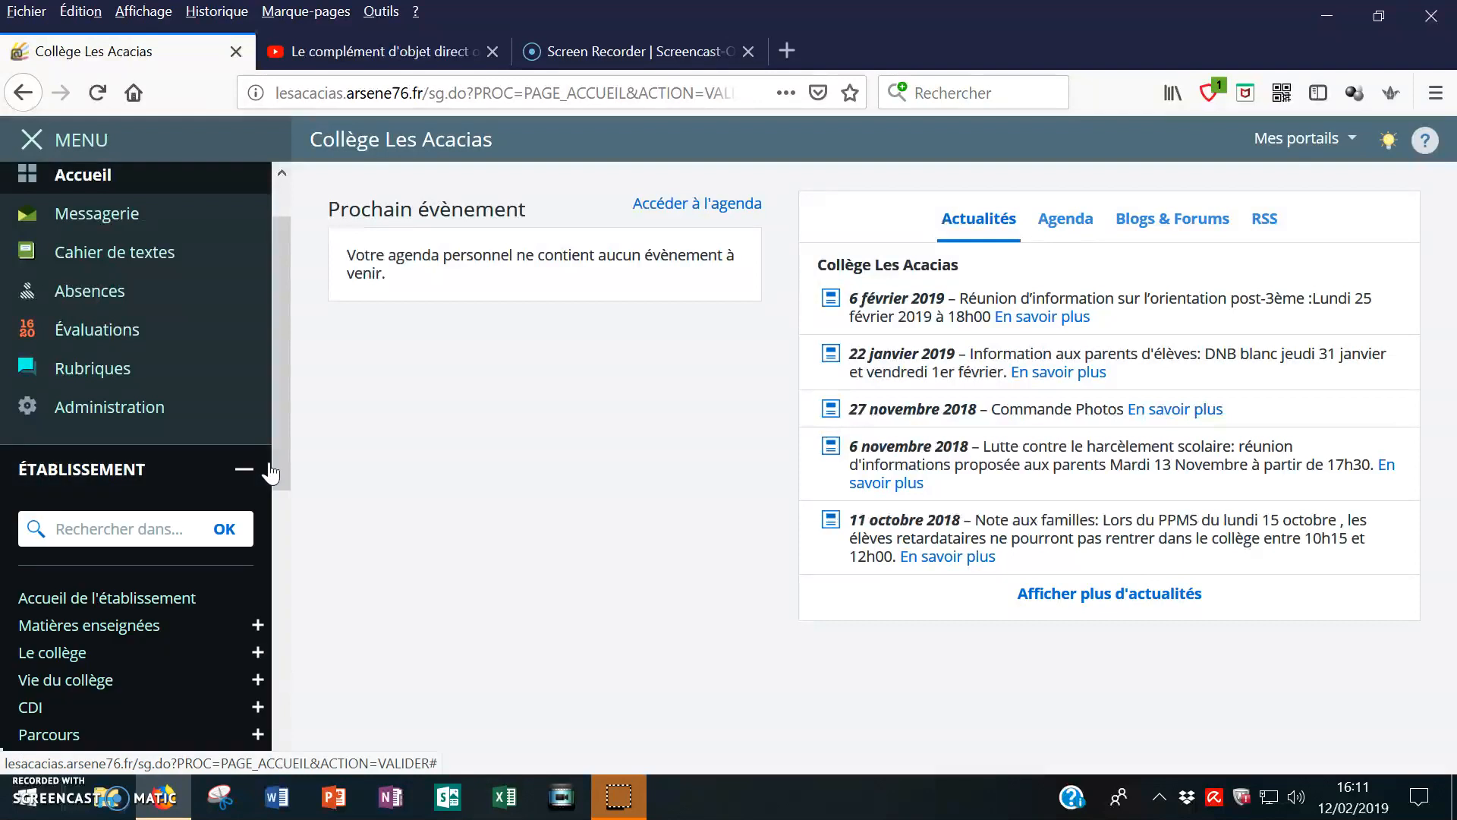
- Open the first teacher's blog listed under Français in Matières enseignées and start a new article
left_click_drag(280, 439, 284, 525)
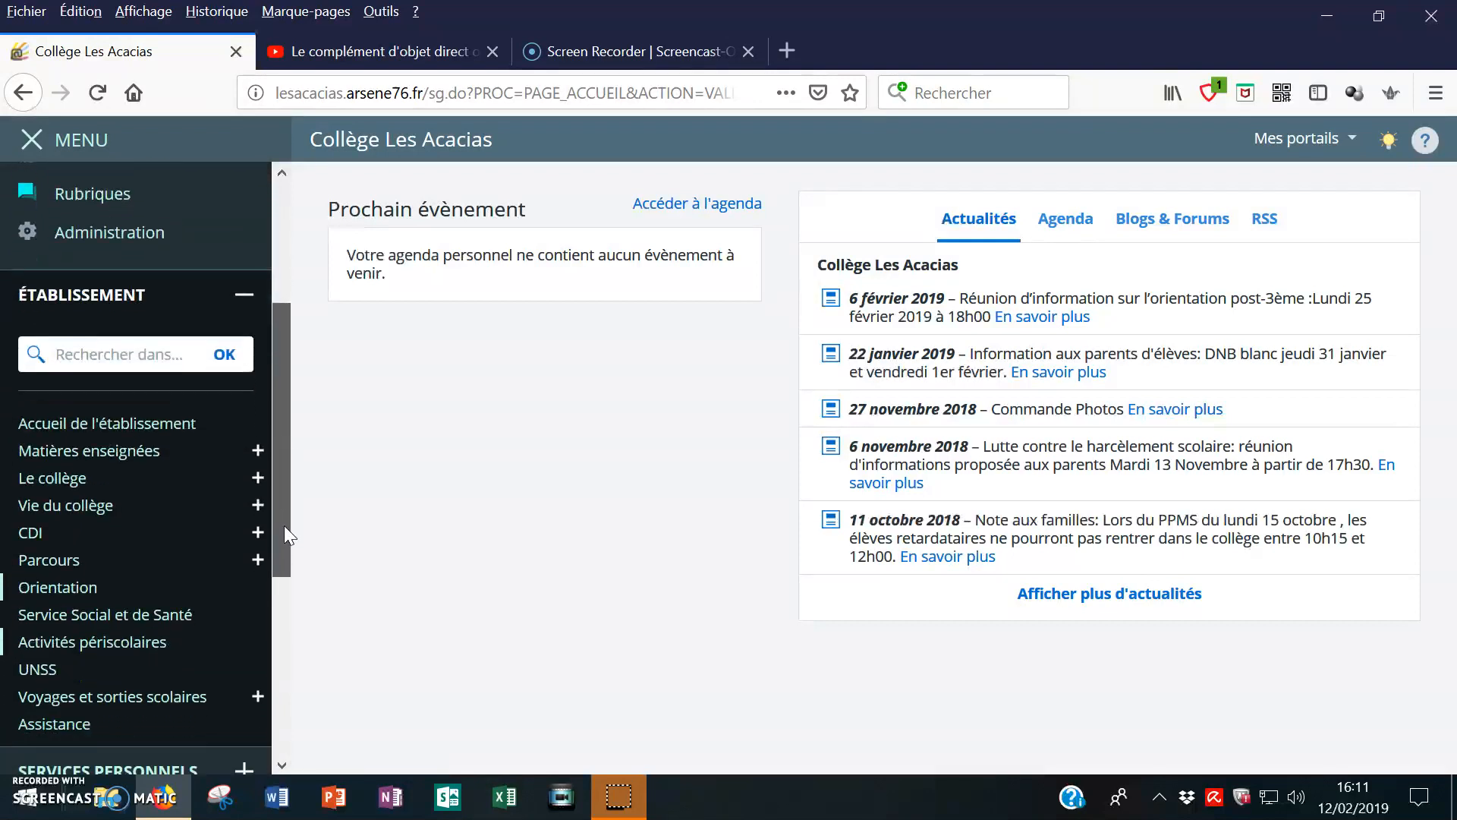
left_click(258, 451)
left_click_drag(282, 398, 284, 477)
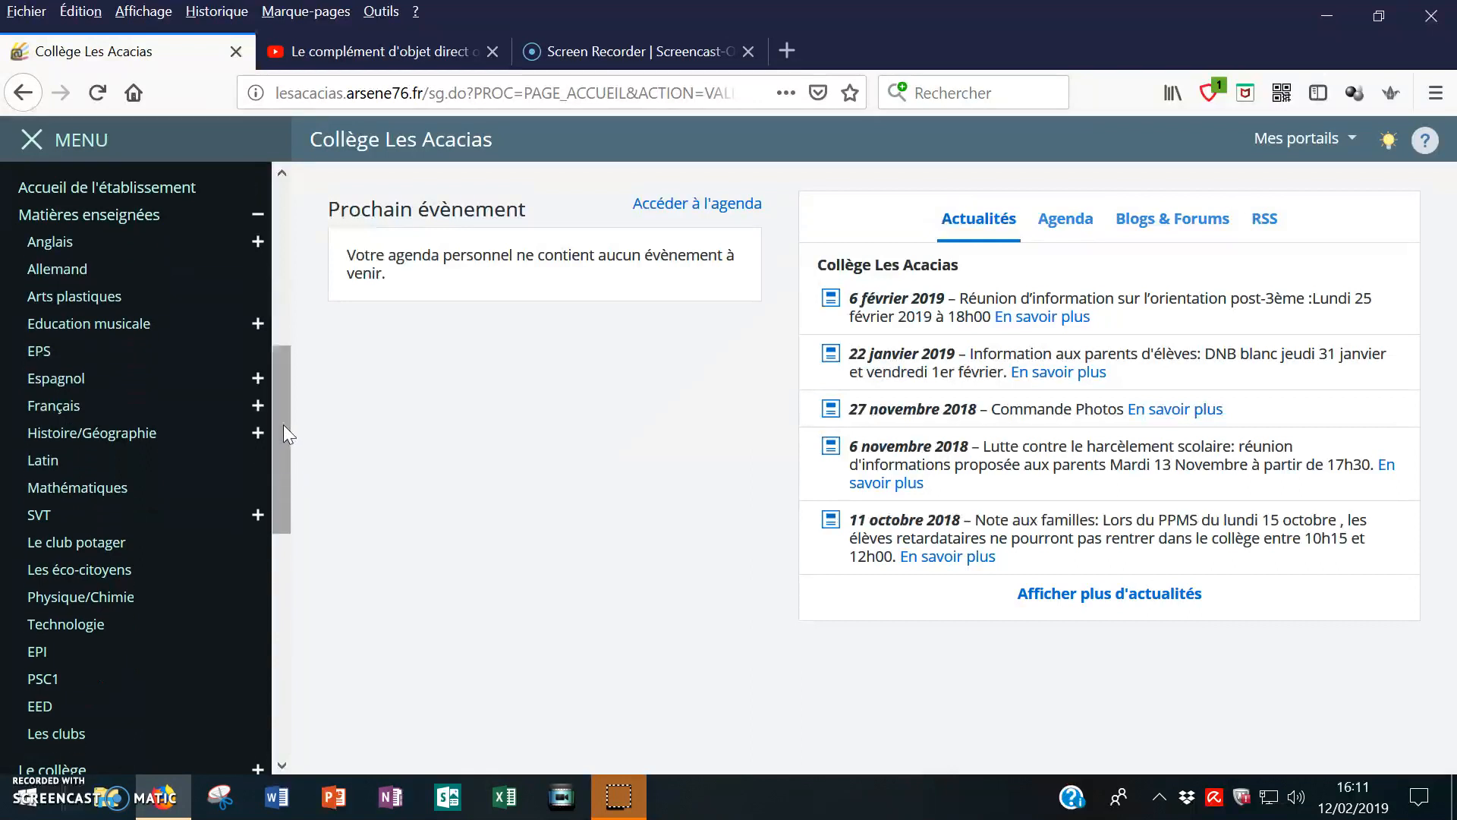
left_click(258, 407)
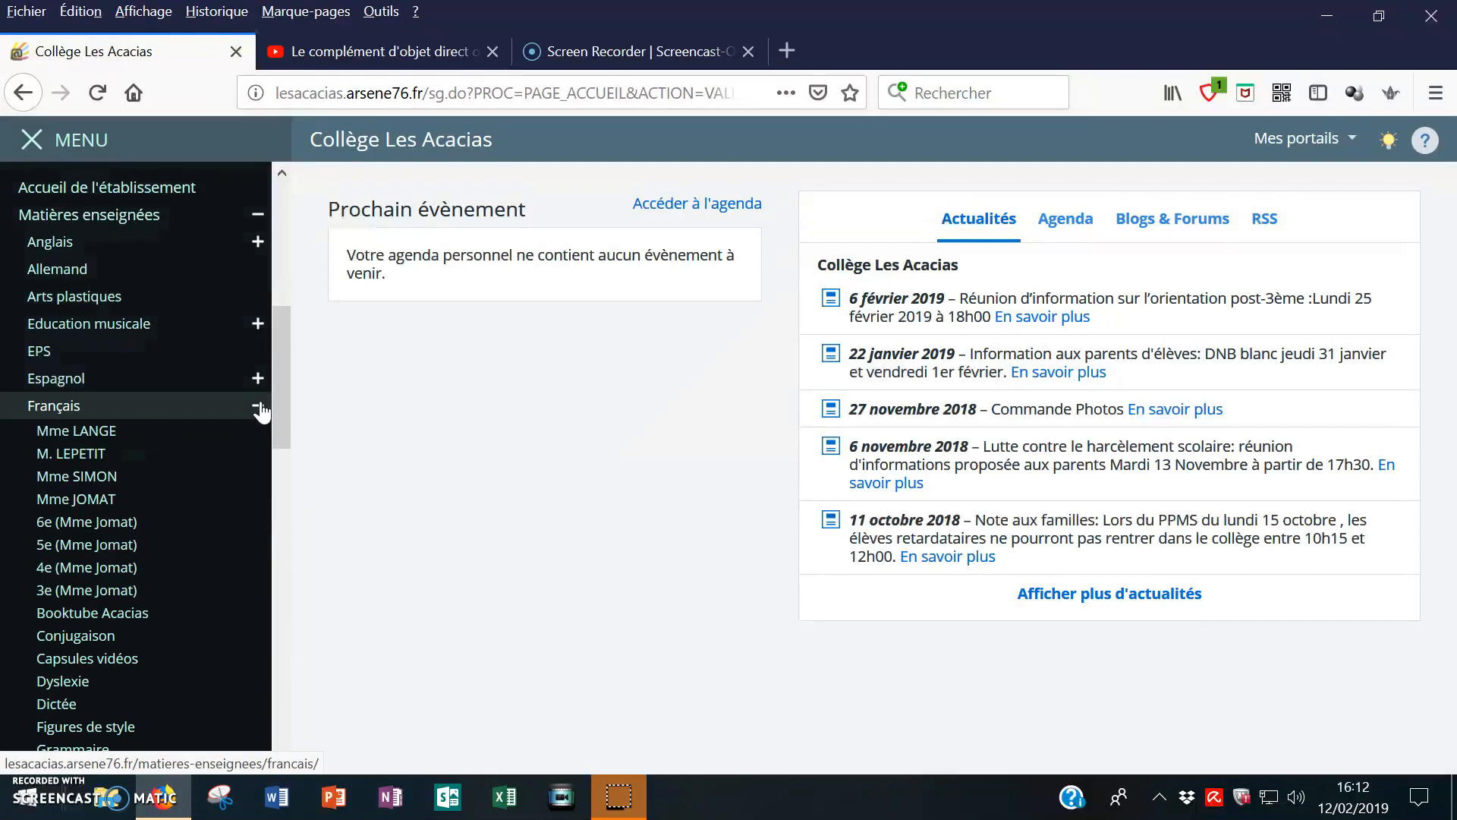
left_click(110, 439)
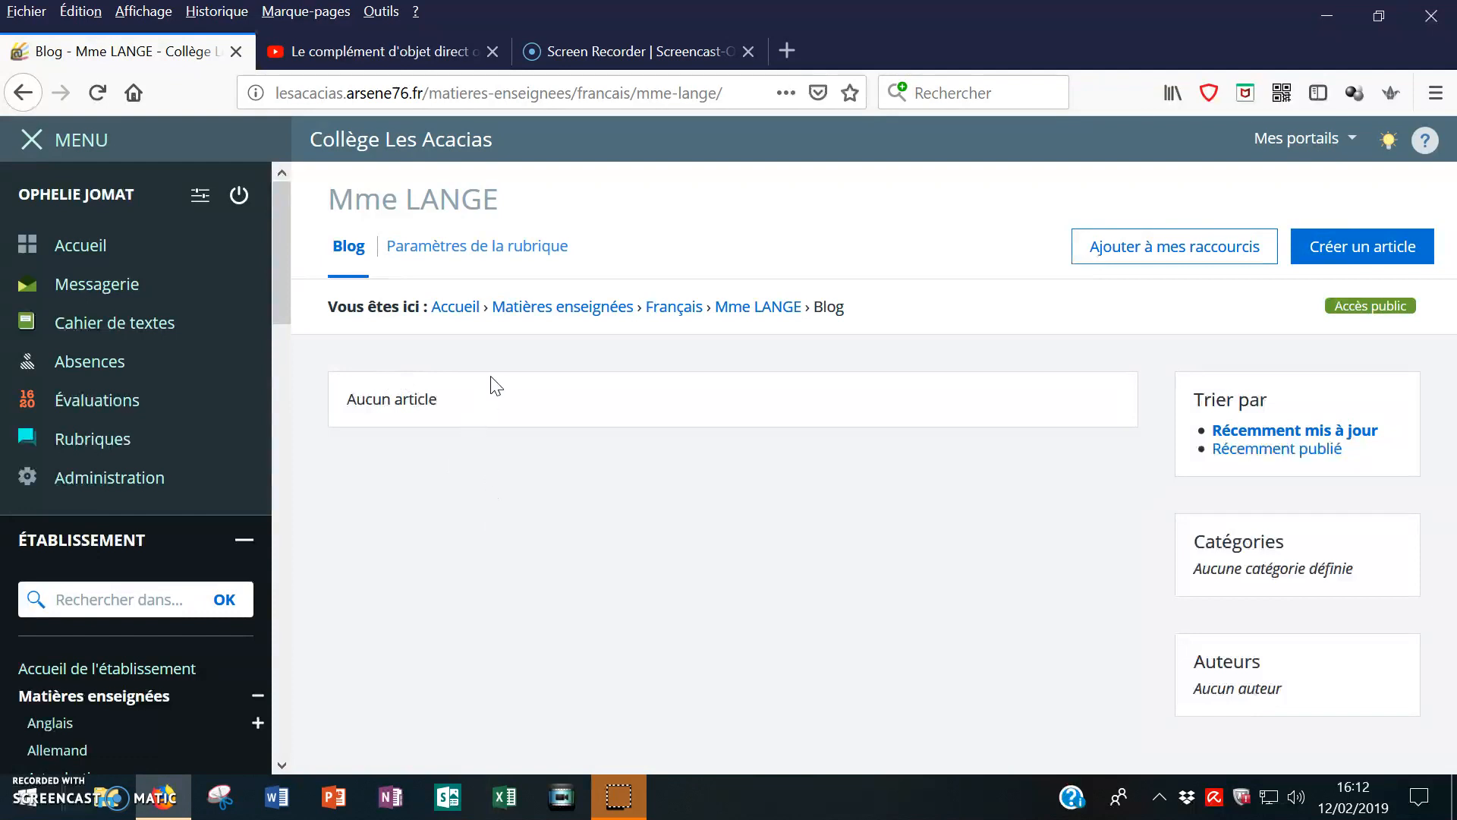
left_click(1363, 256)
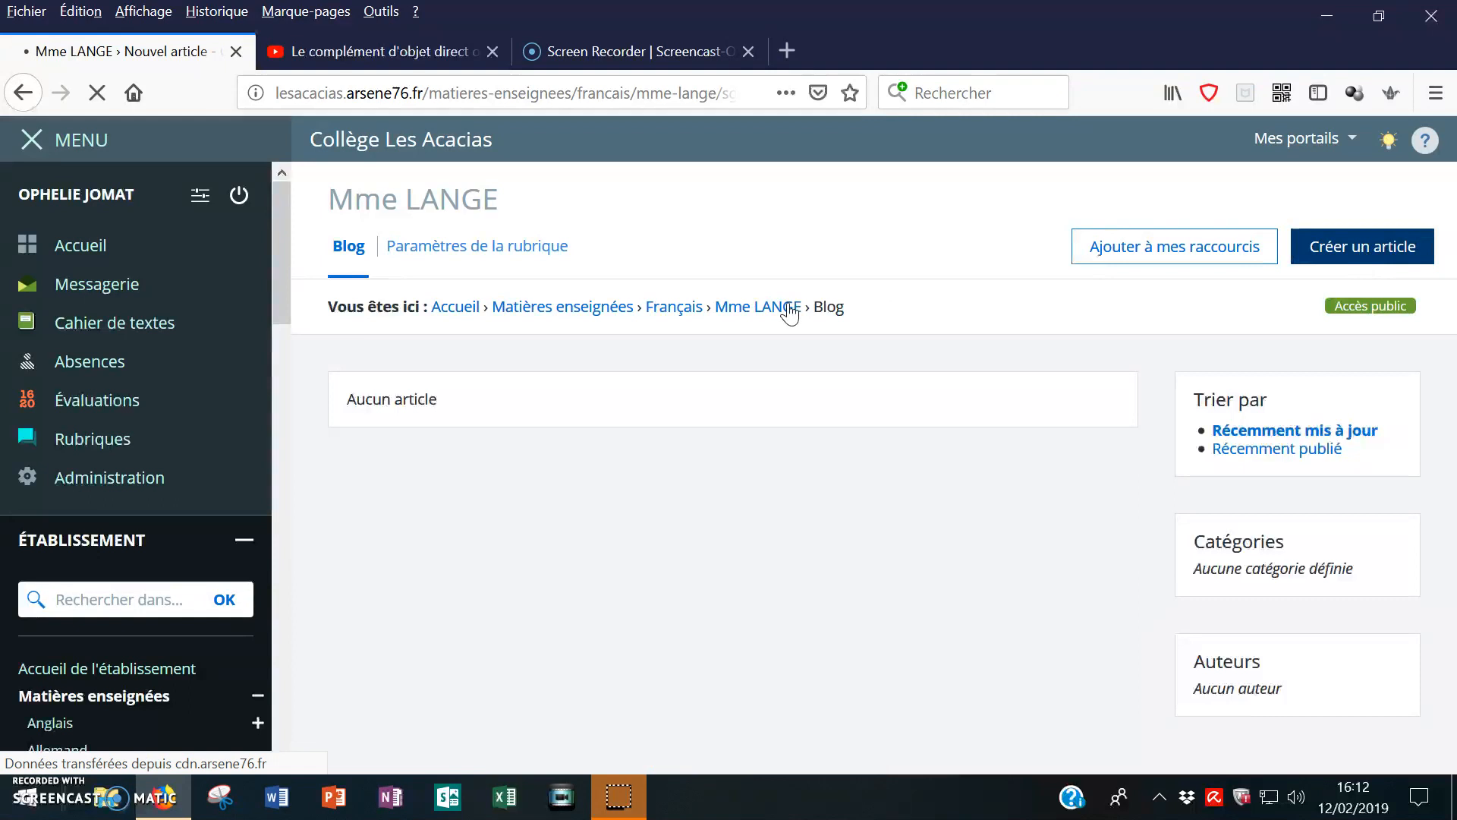
- Title the article "6e - COD et COI" and enter the summary "Les élèves de 6e ont travaillé sur le COD."
scroll(488, 629, "down", 3)
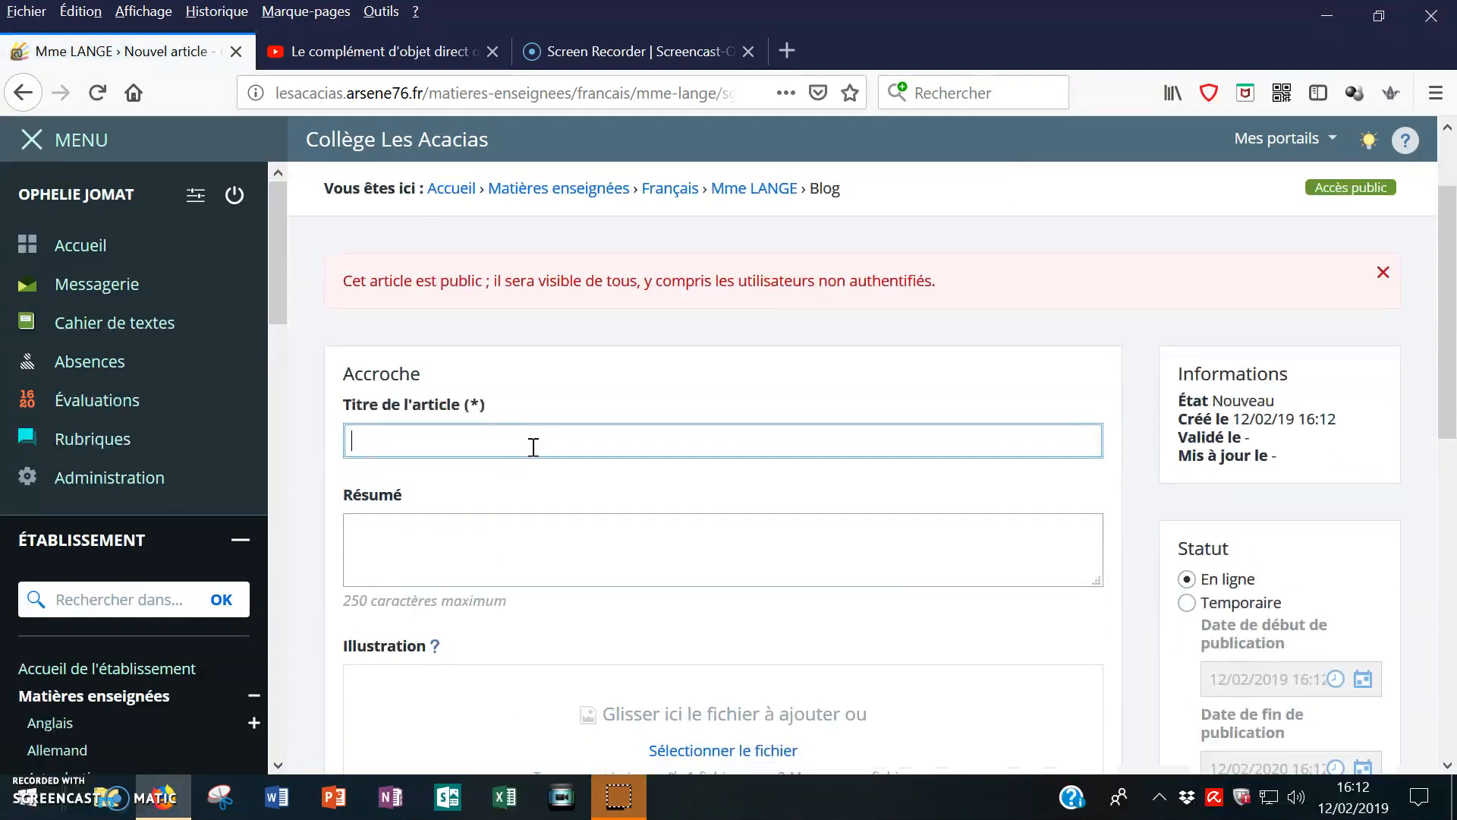
type("6e -")
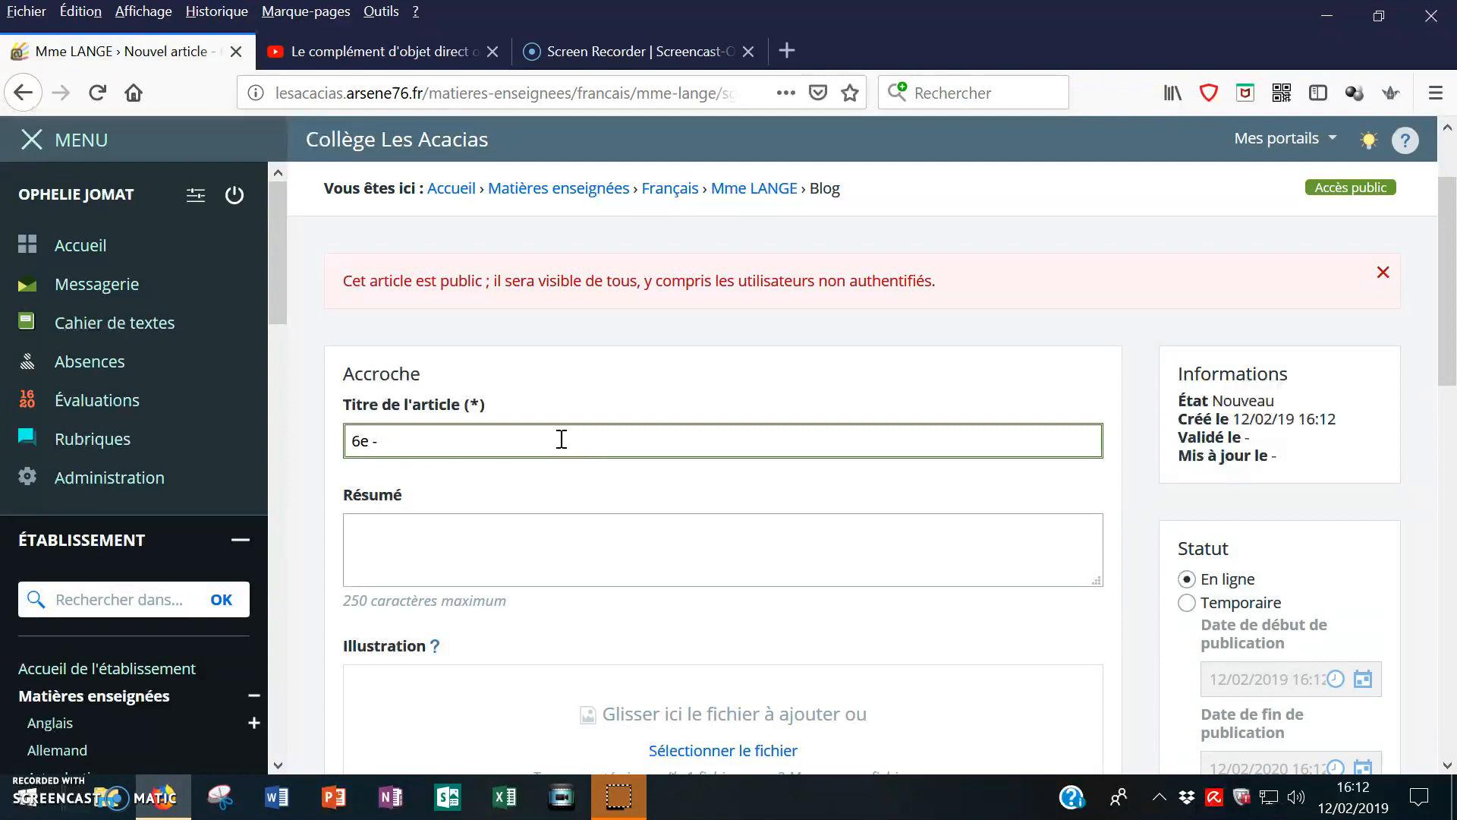
type(" COD et COI")
scroll(546, 447, "down", 2)
left_click(521, 425)
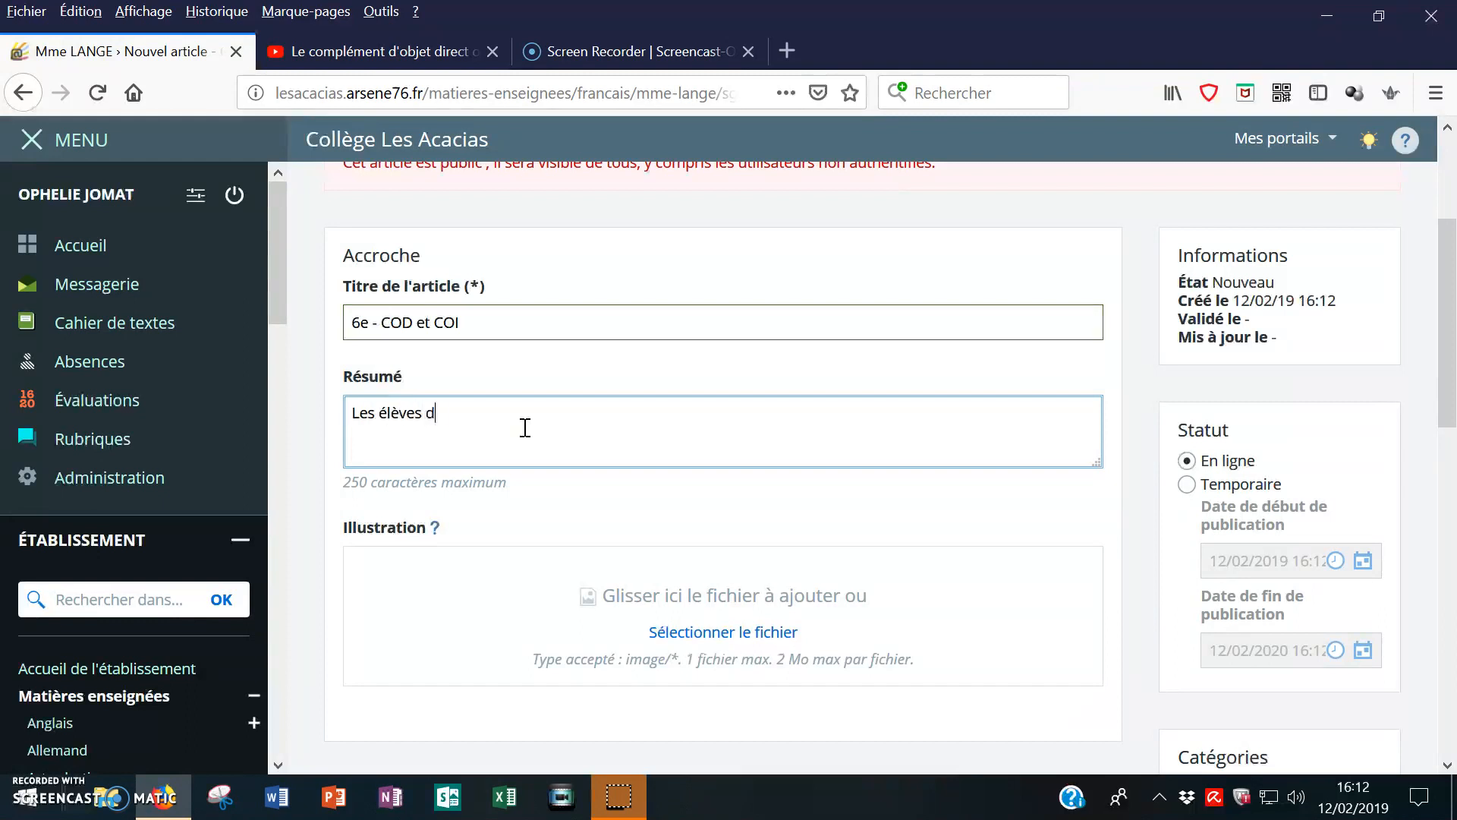
type("Les élèves de 6e ont travaillé sur le COD.")
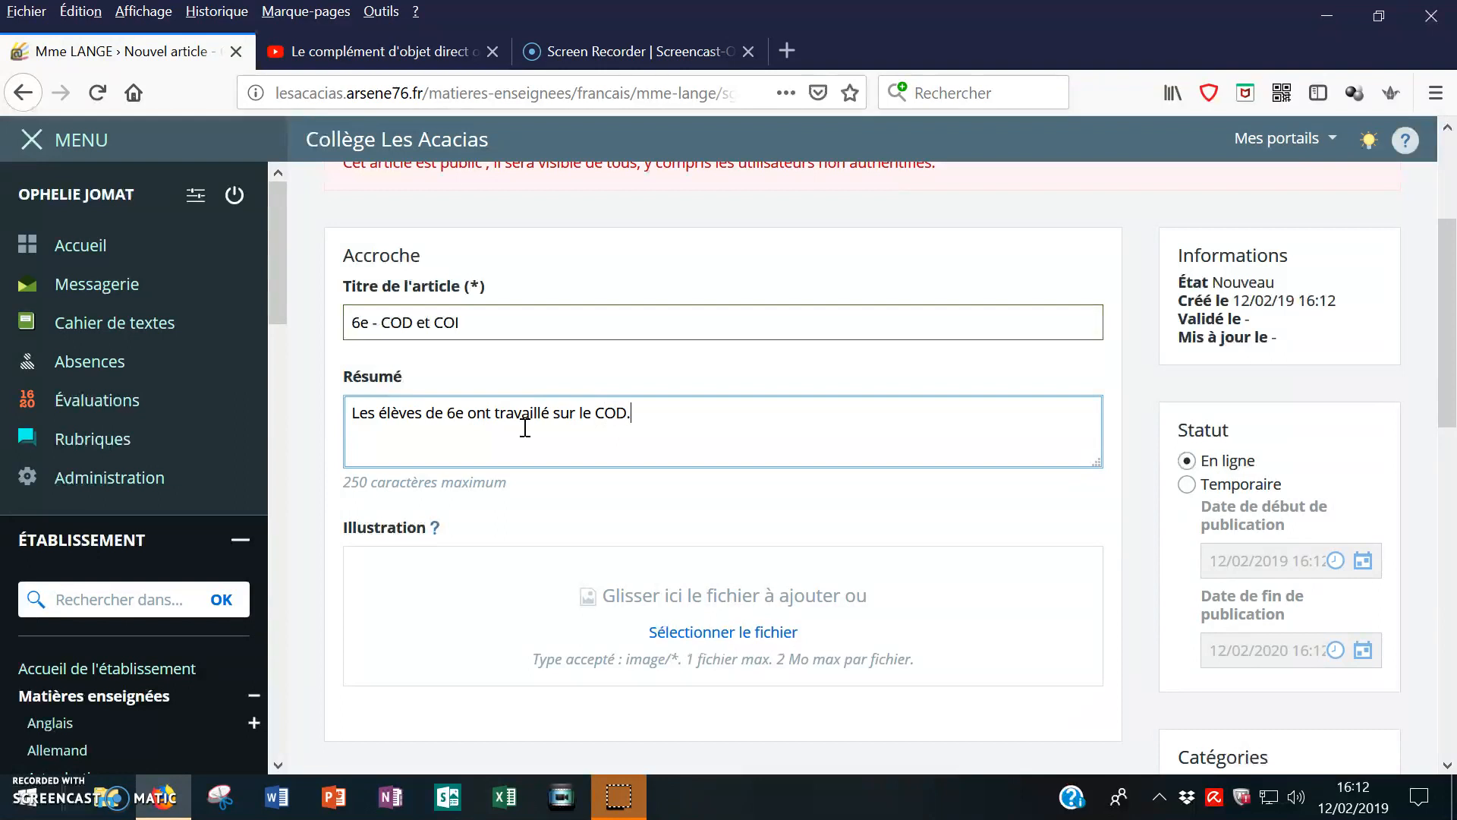
- Add the image "adjectif beau" from Pictures > IMAGES PR COURS > Etude de la langue as the article's illustration
left_click(694, 636)
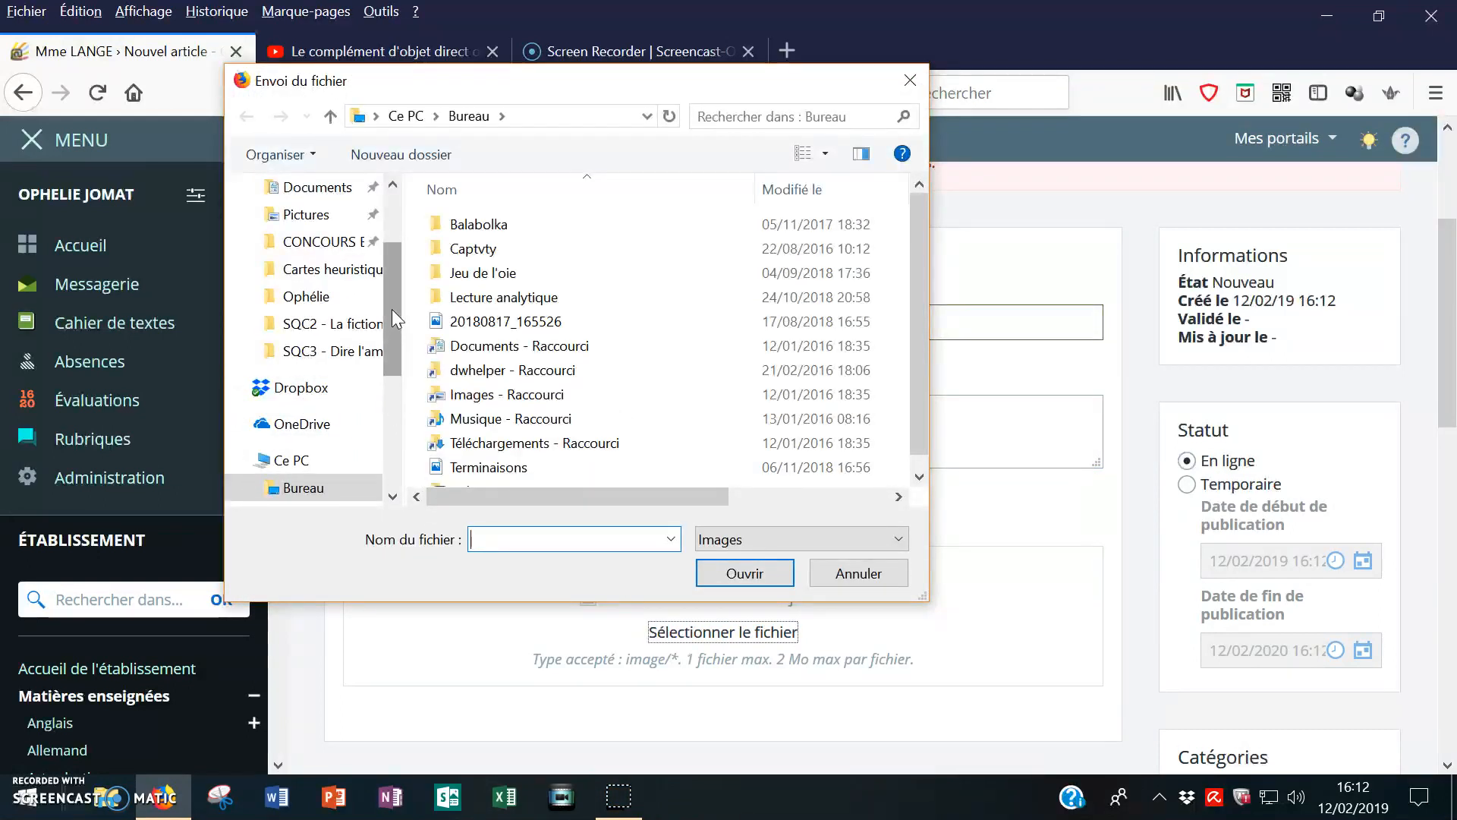
left_click(306, 215)
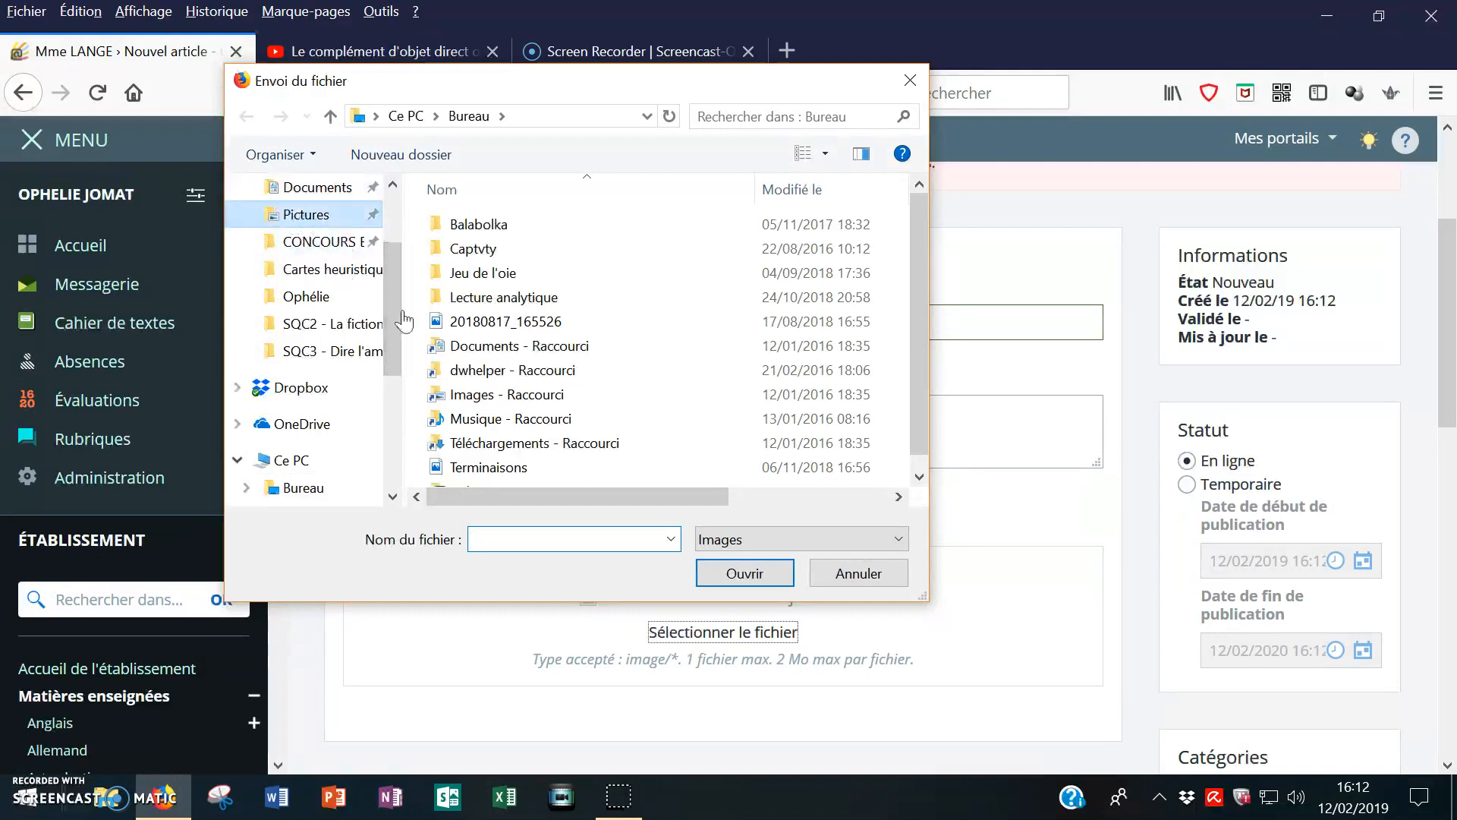
scroll(427, 315, "down", 5)
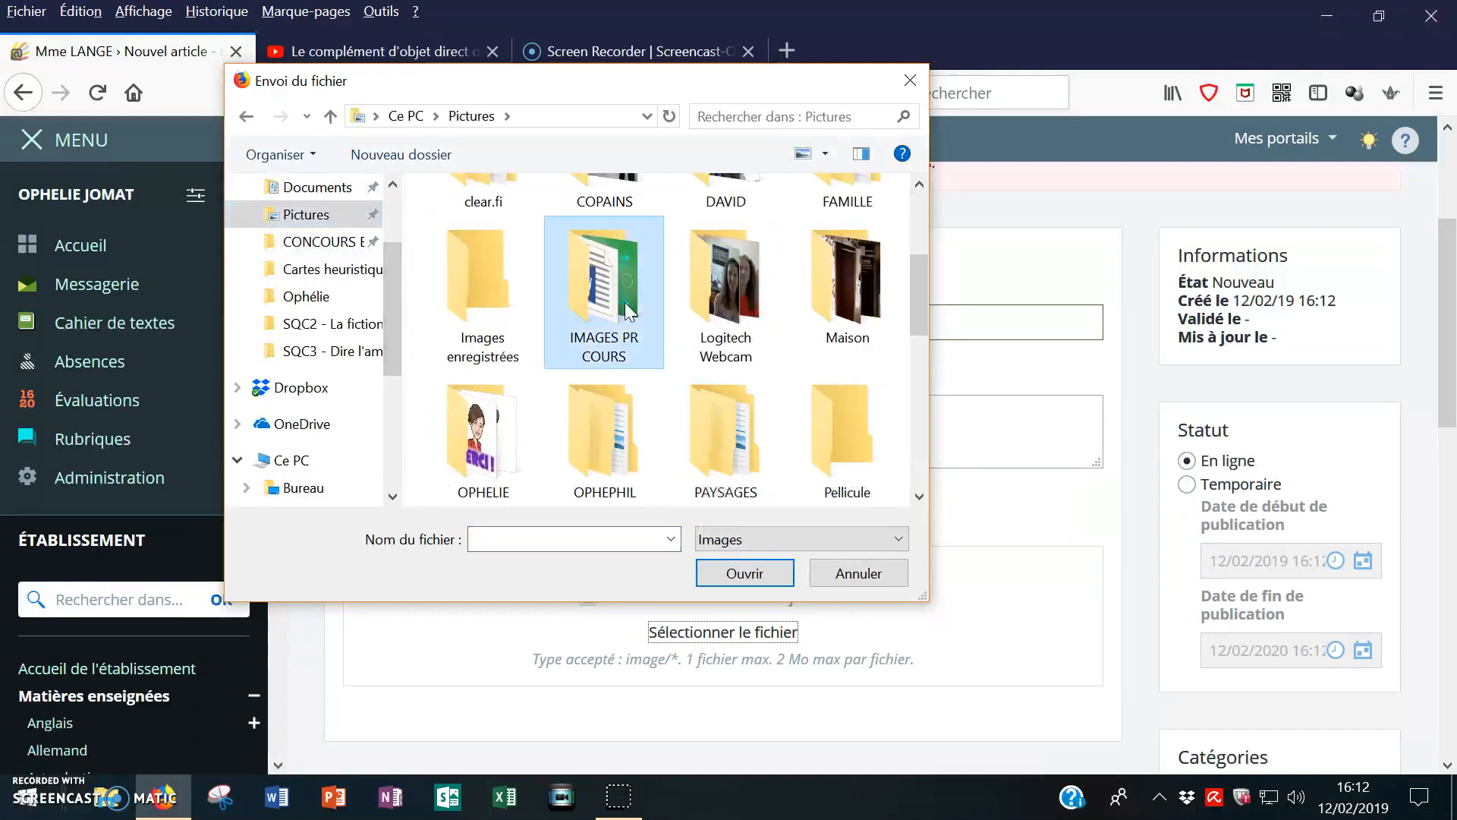
double_click(625, 302)
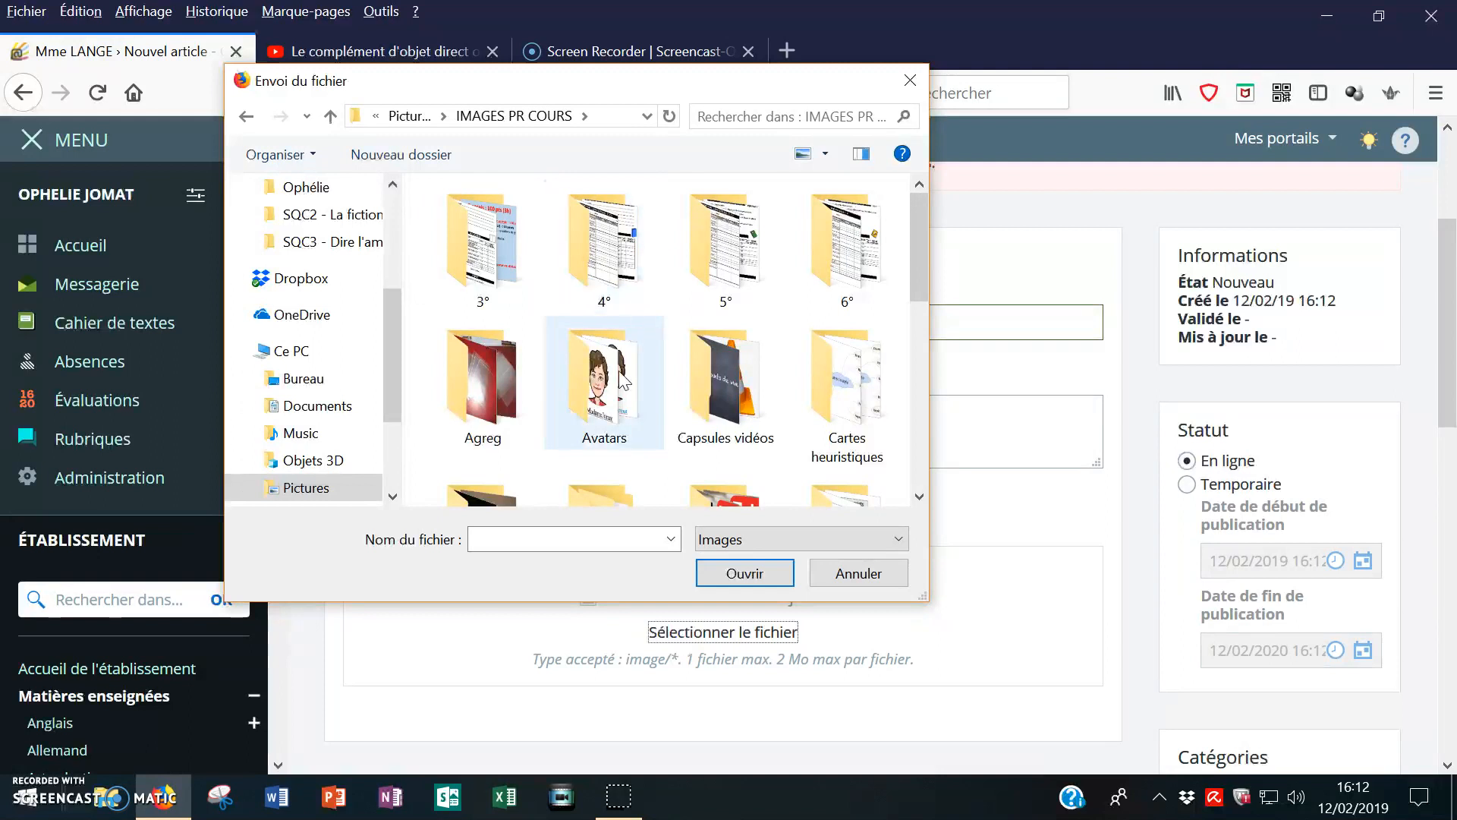
scroll(748, 383, "down", 1)
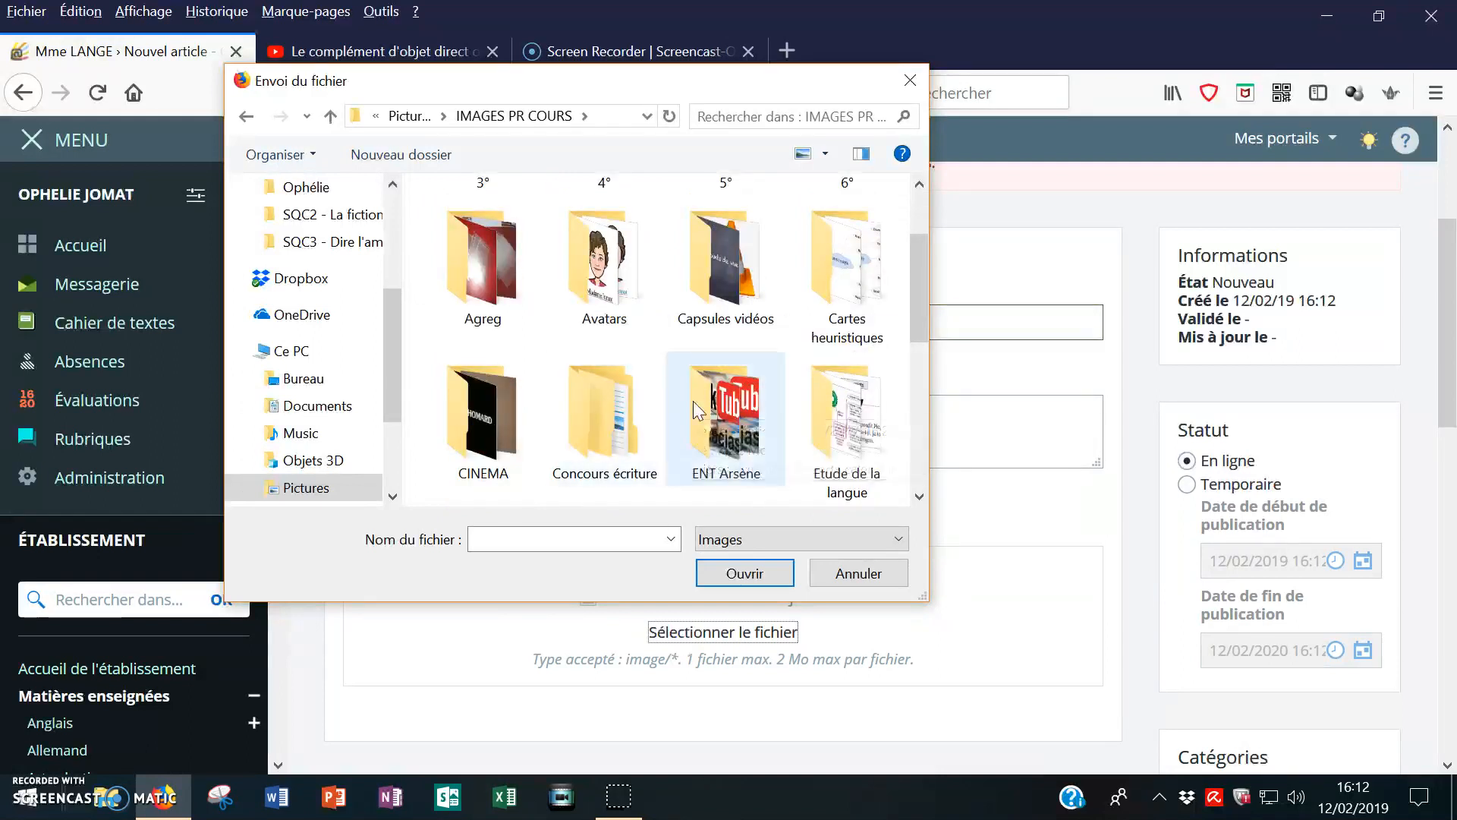
left_click(855, 420)
double_click(855, 420)
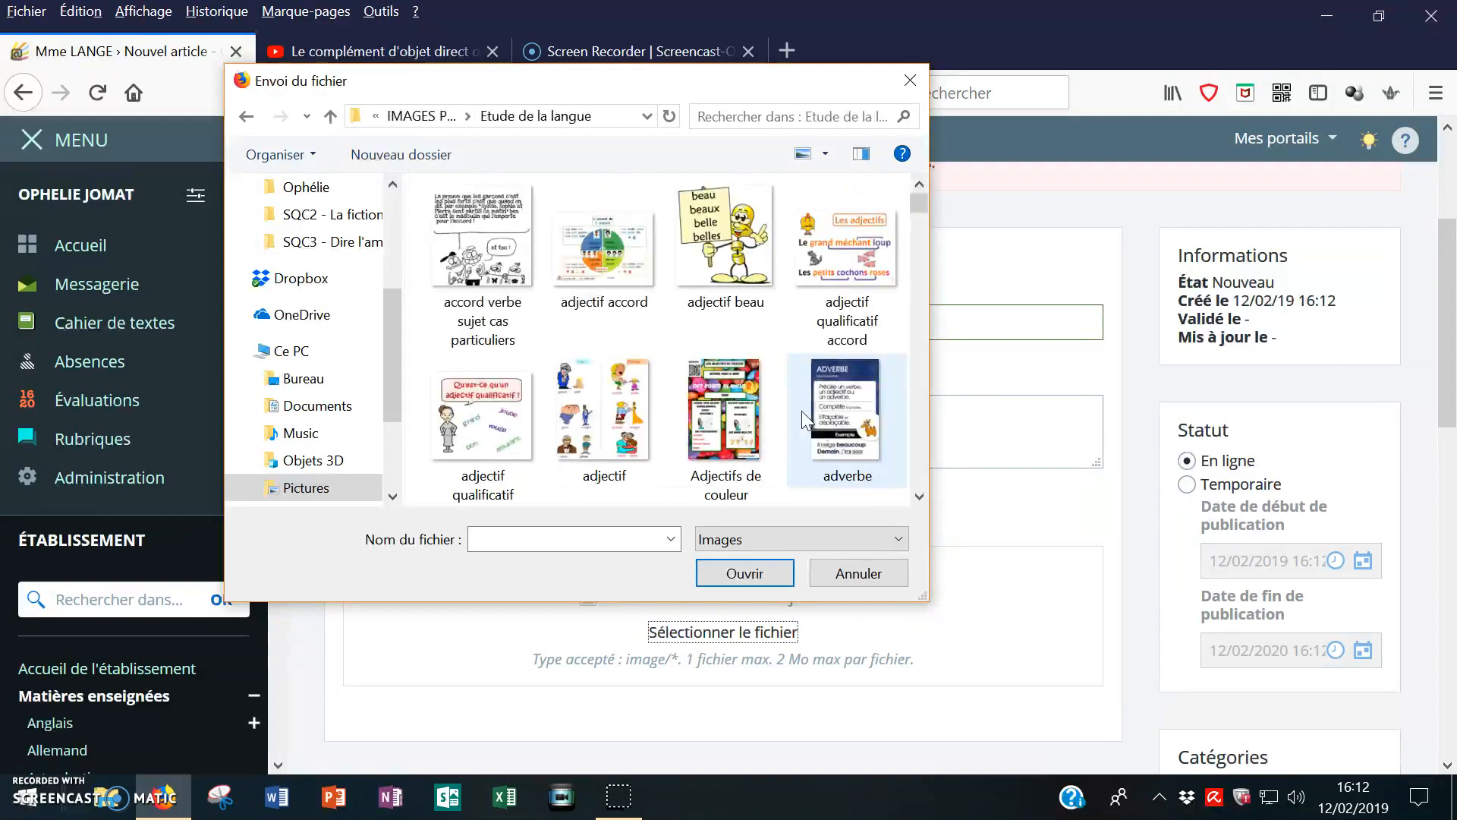
left_click(730, 264)
left_click(744, 573)
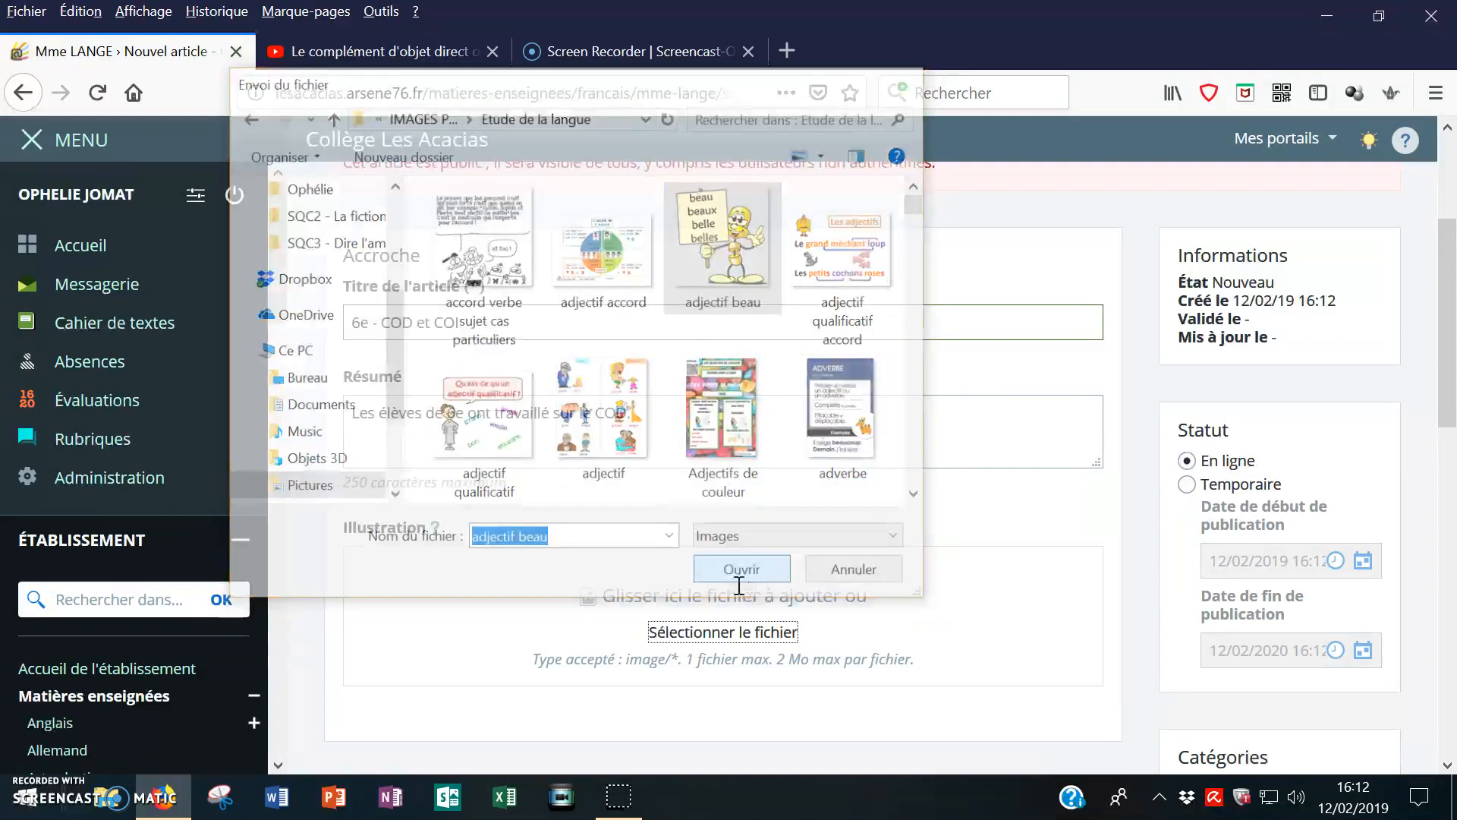
- Write "Les élèves de 6e......" in the article's content, followed by a few empty lines
scroll(646, 545, "down", 8)
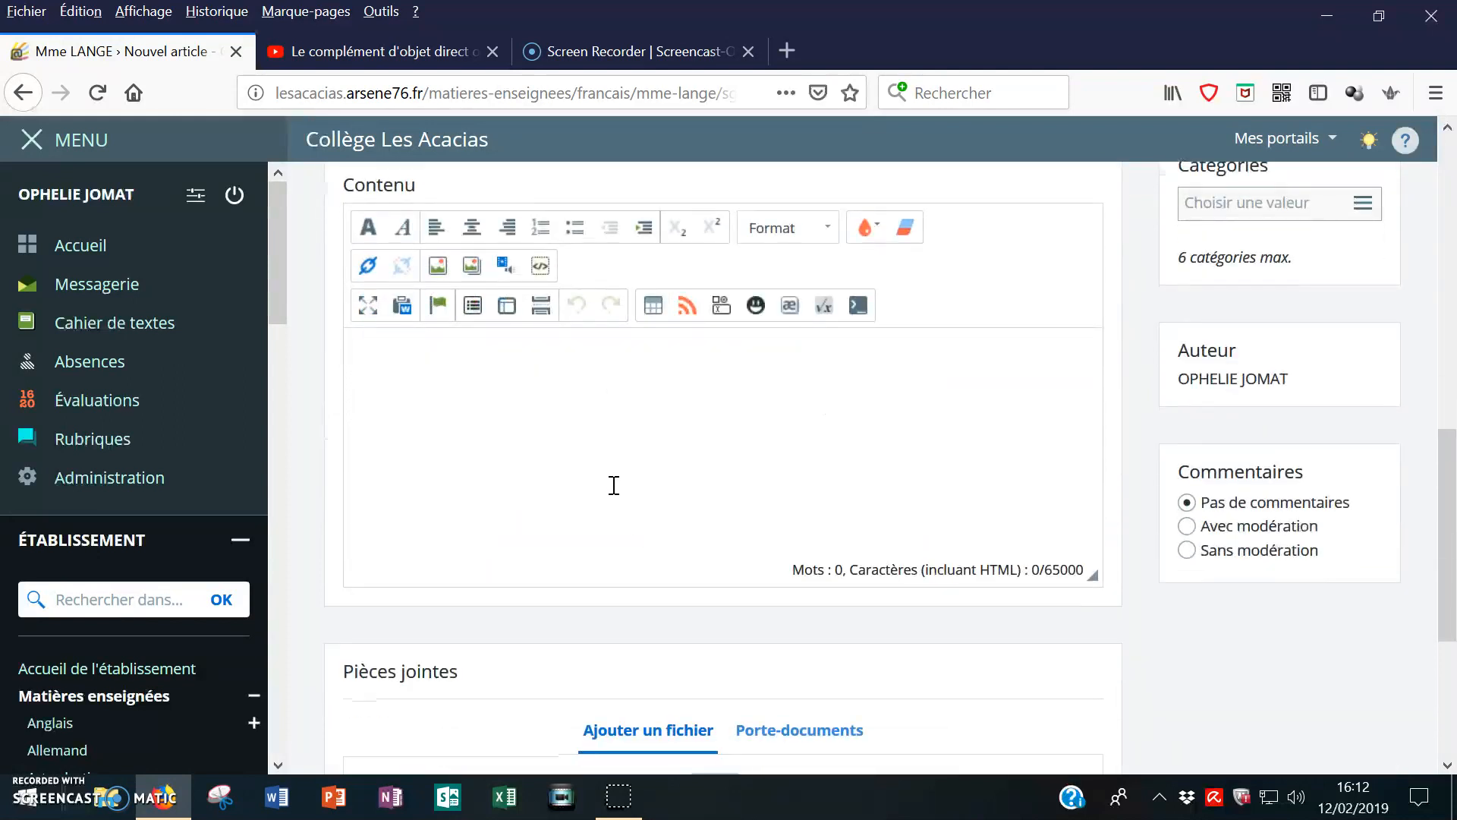
left_click(598, 368)
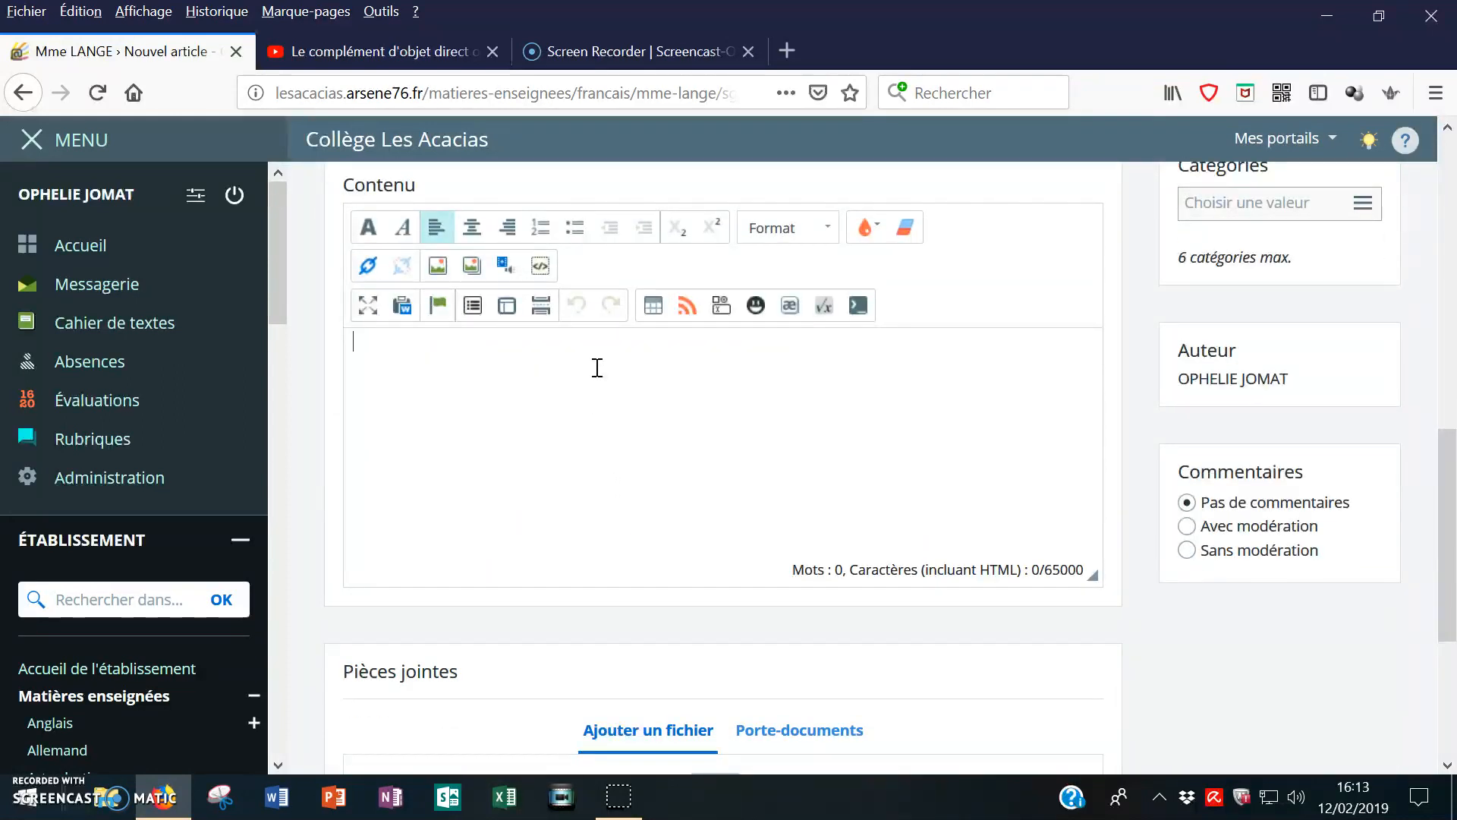
type("Les élèves de 6e......")
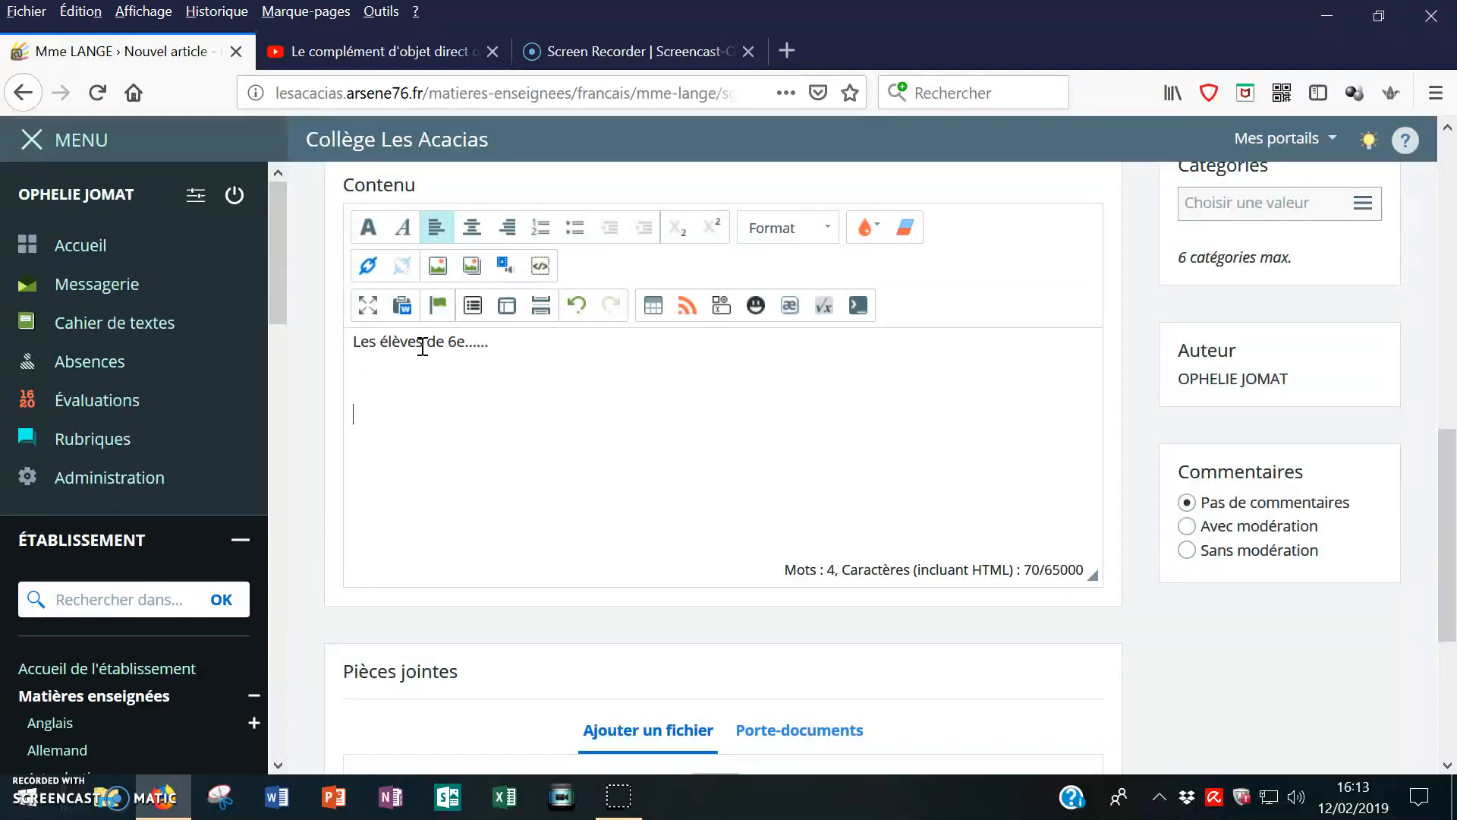
- Copy the page address of the YouTube video on the complément d'objet direct and return to the article
left_click(462, 52)
left_click_drag(647, 95, 292, 95)
right_click(362, 88)
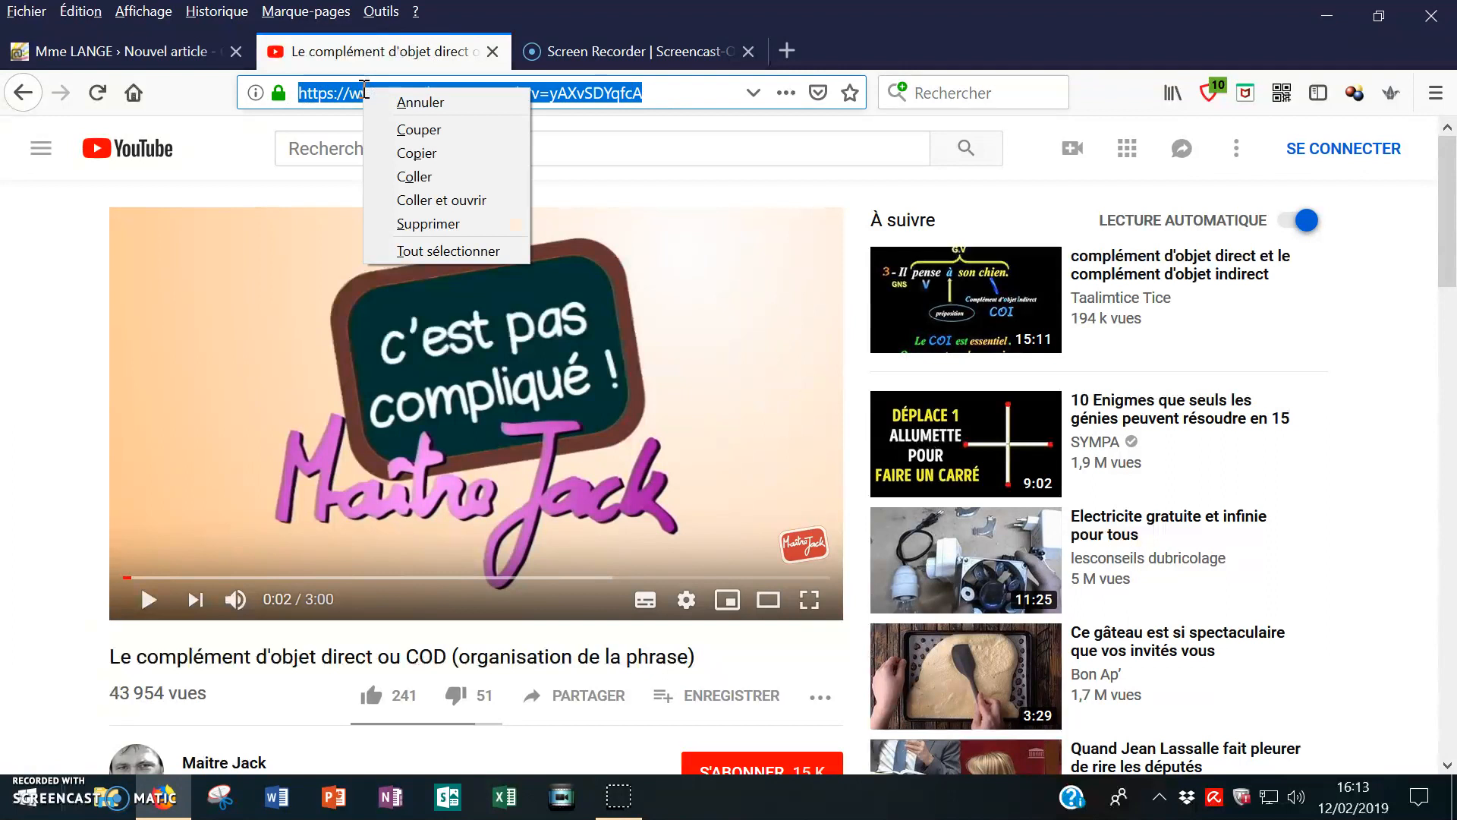
left_click(421, 157)
left_click(196, 64)
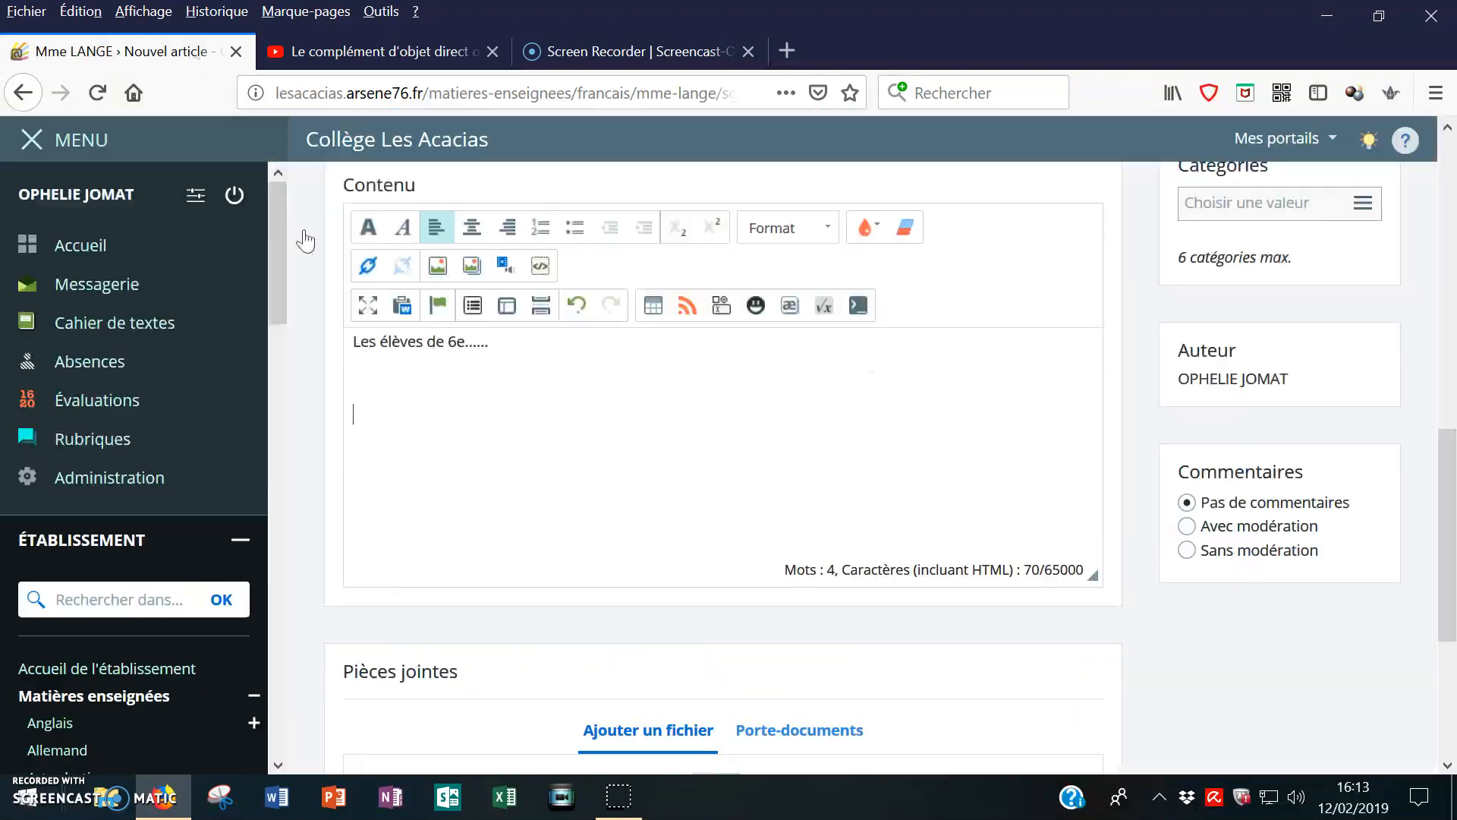
left_click_drag(423, 343, 377, 345)
left_click(372, 266)
right_click(658, 493)
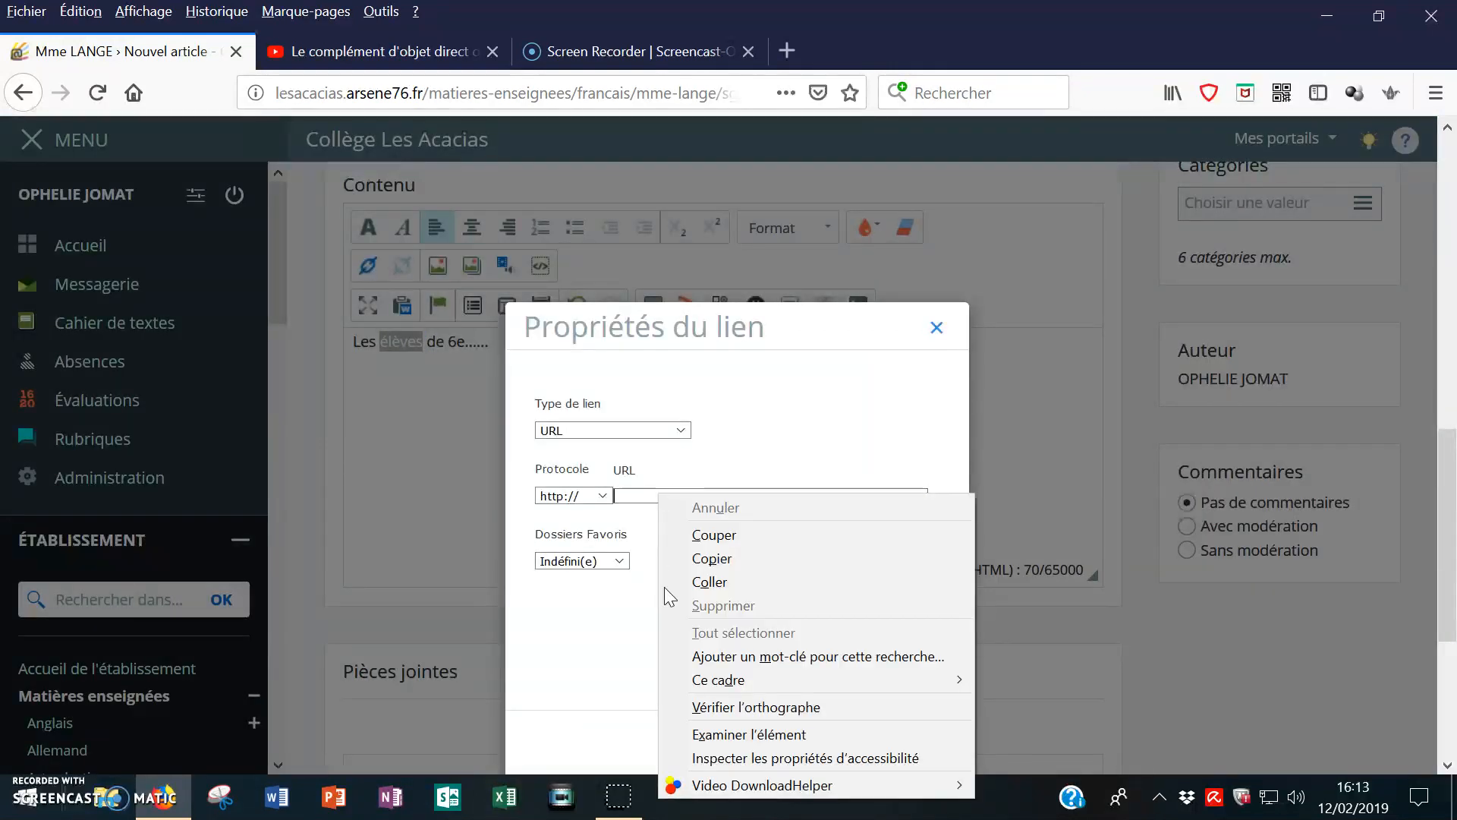
left_click(708, 582)
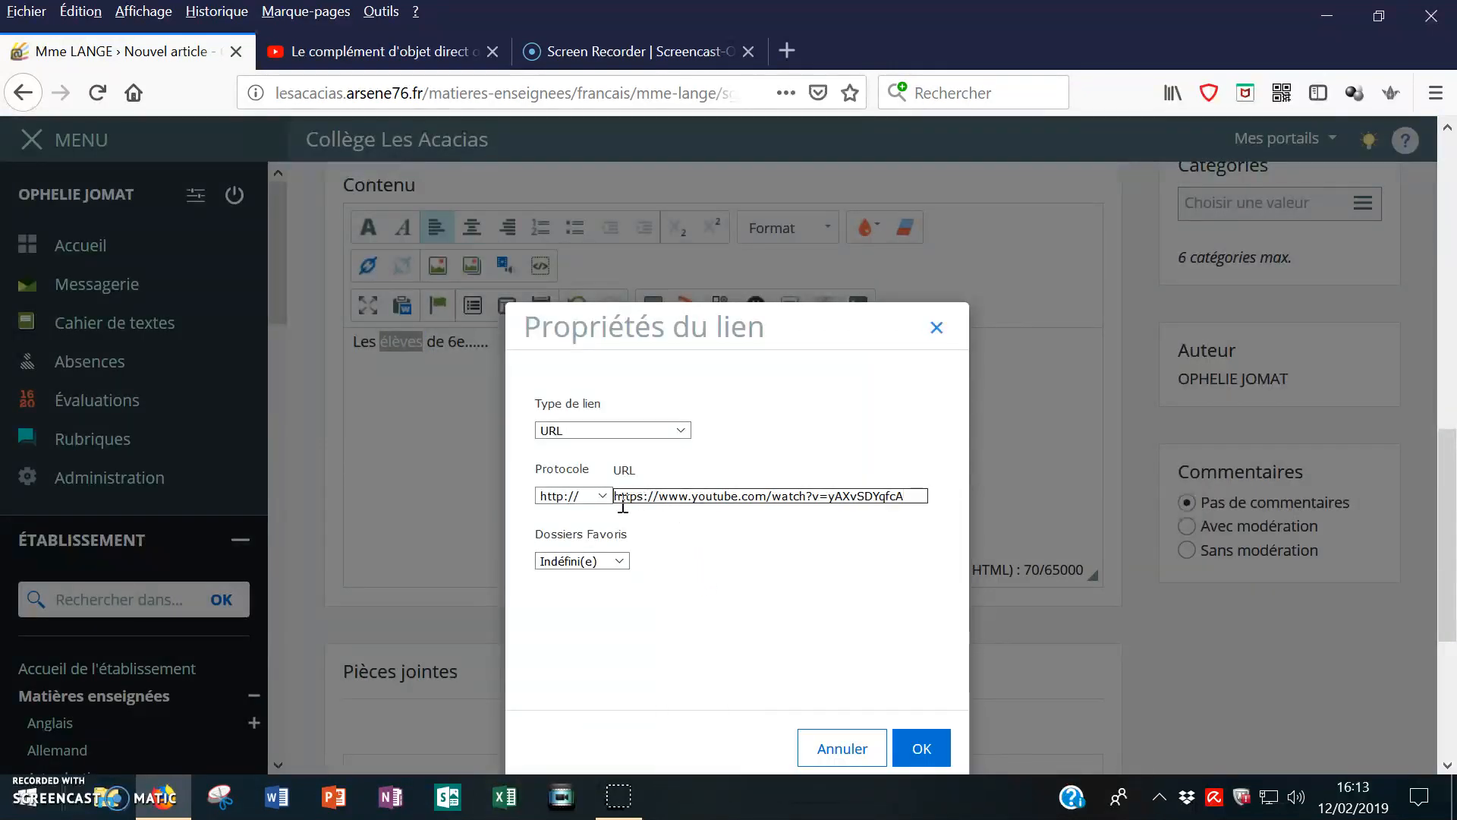
left_click(602, 496)
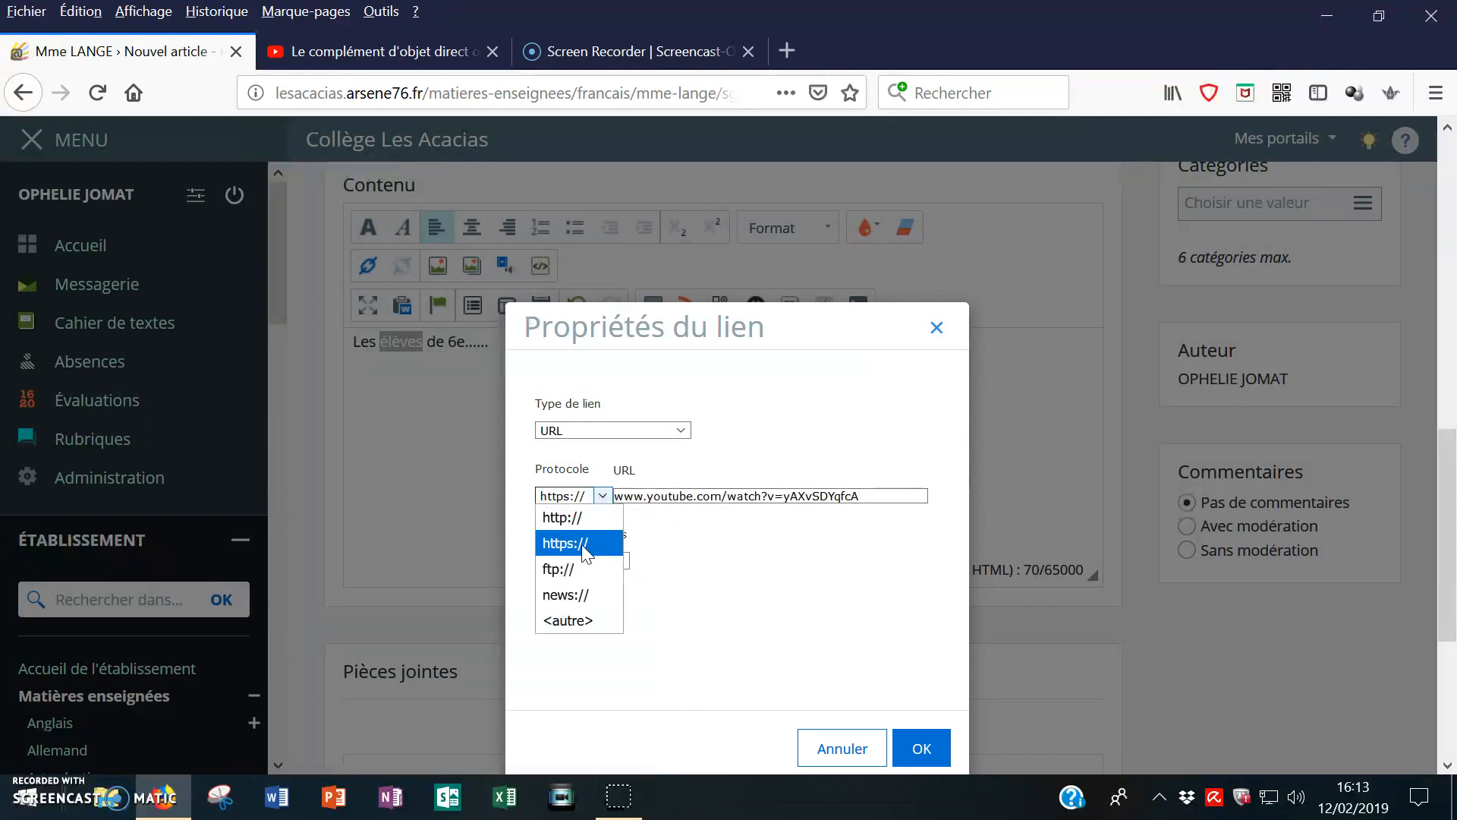
left_click(584, 544)
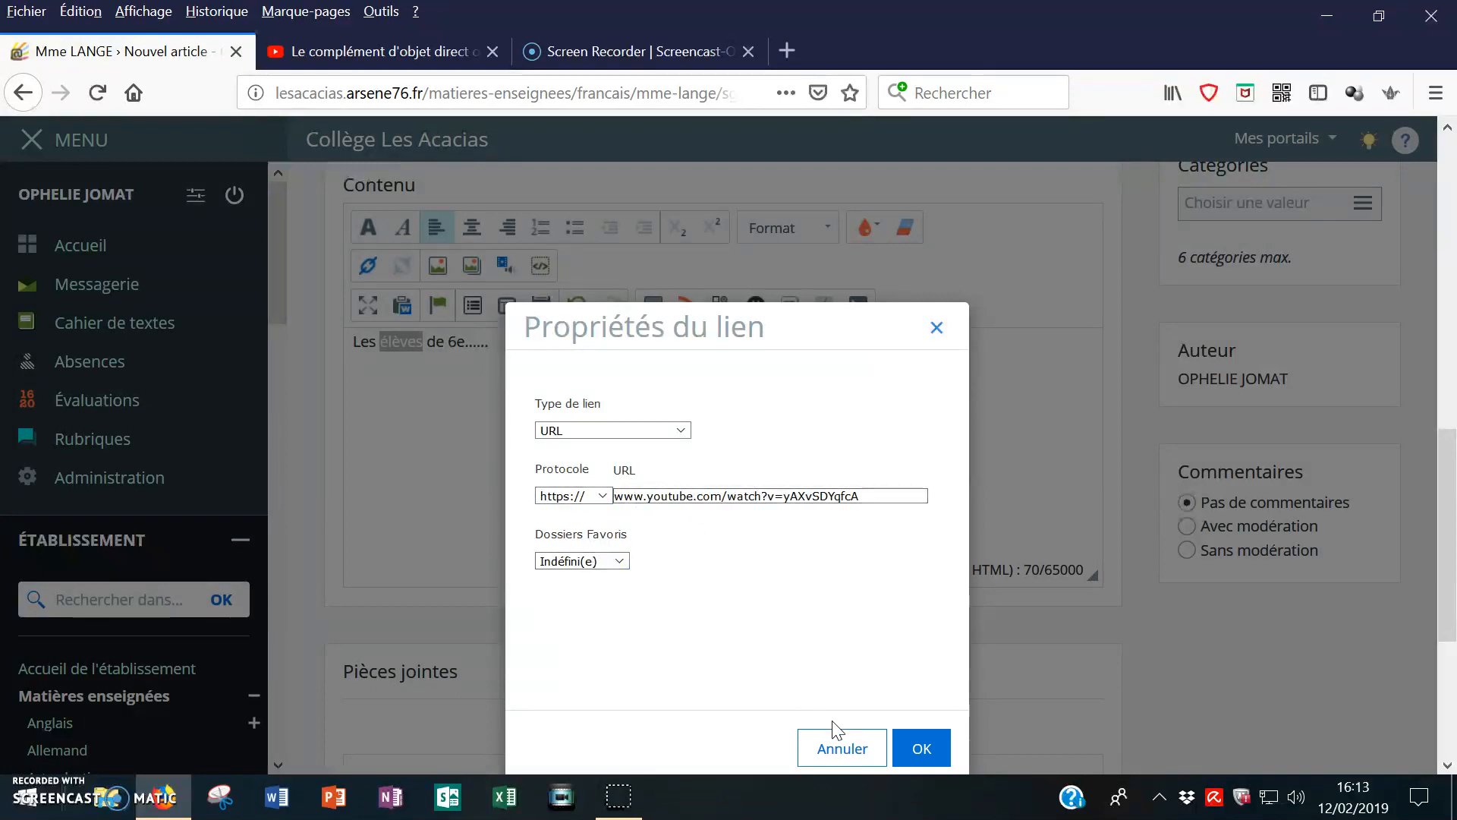
left_click(920, 746)
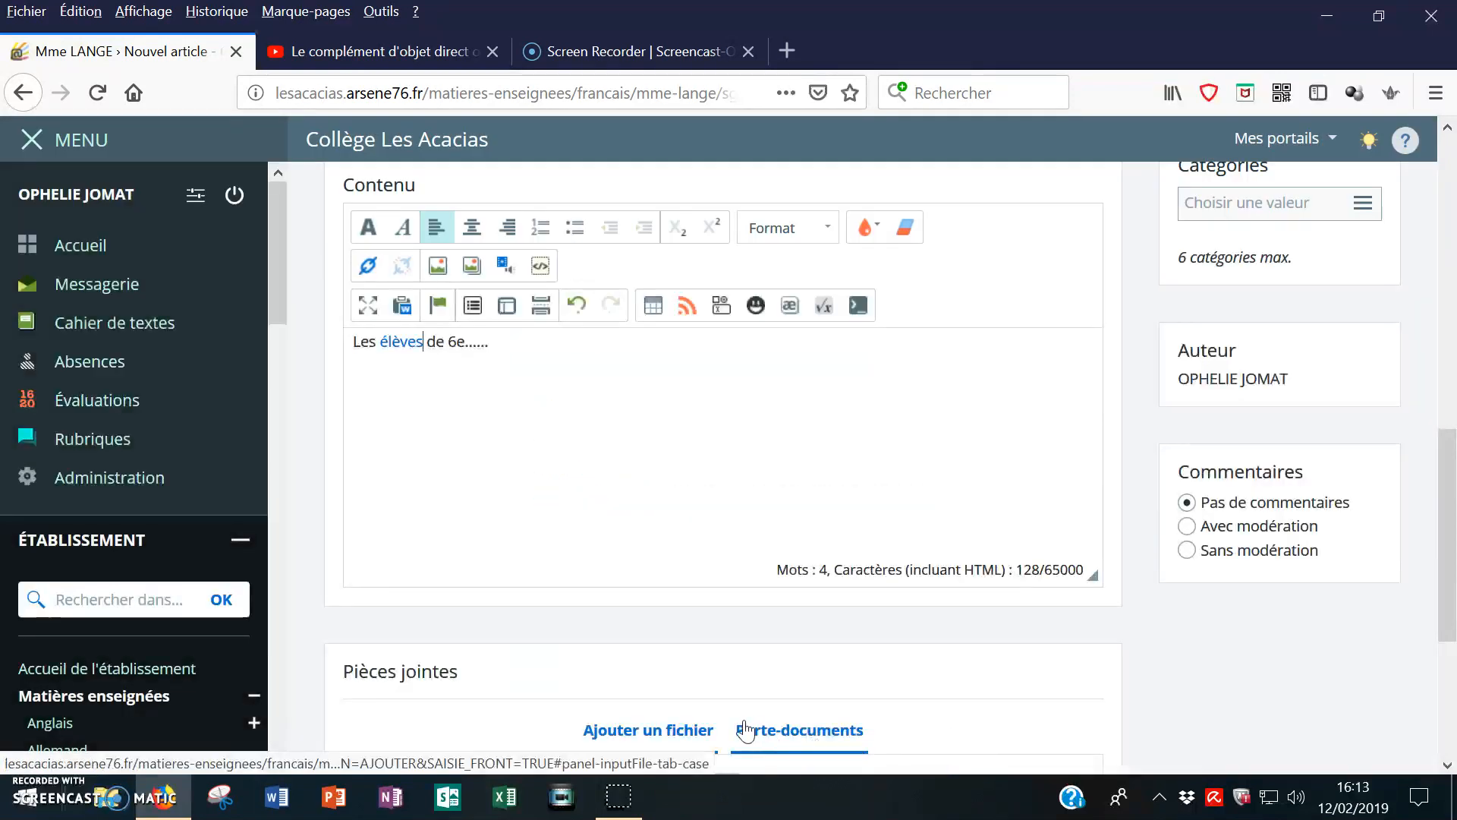
- Add empty lines below the content text, and copy the YouTube video's short share link for use in the article
left_click(509, 342)
key("Return")
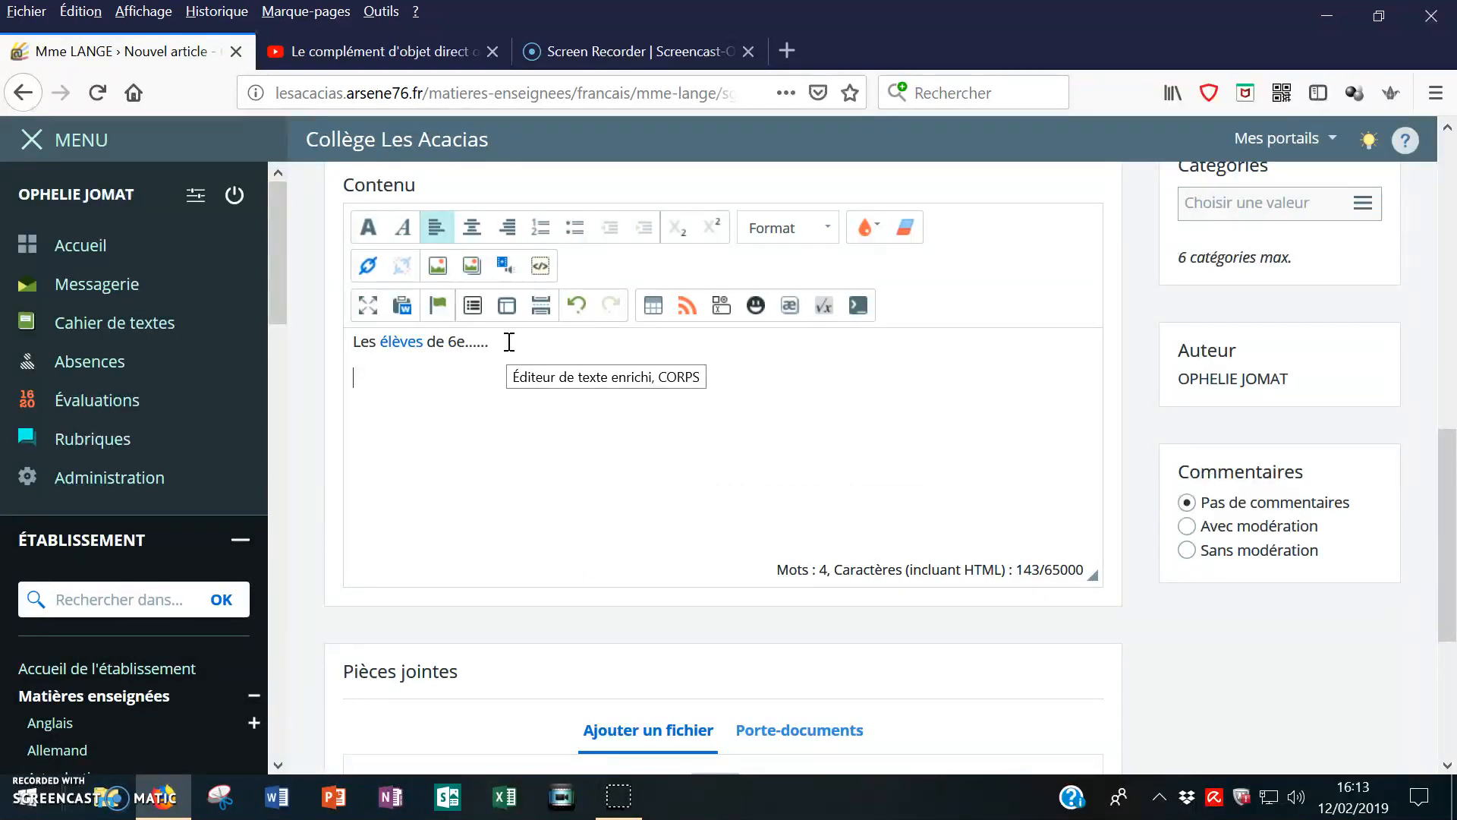
left_click(380, 51)
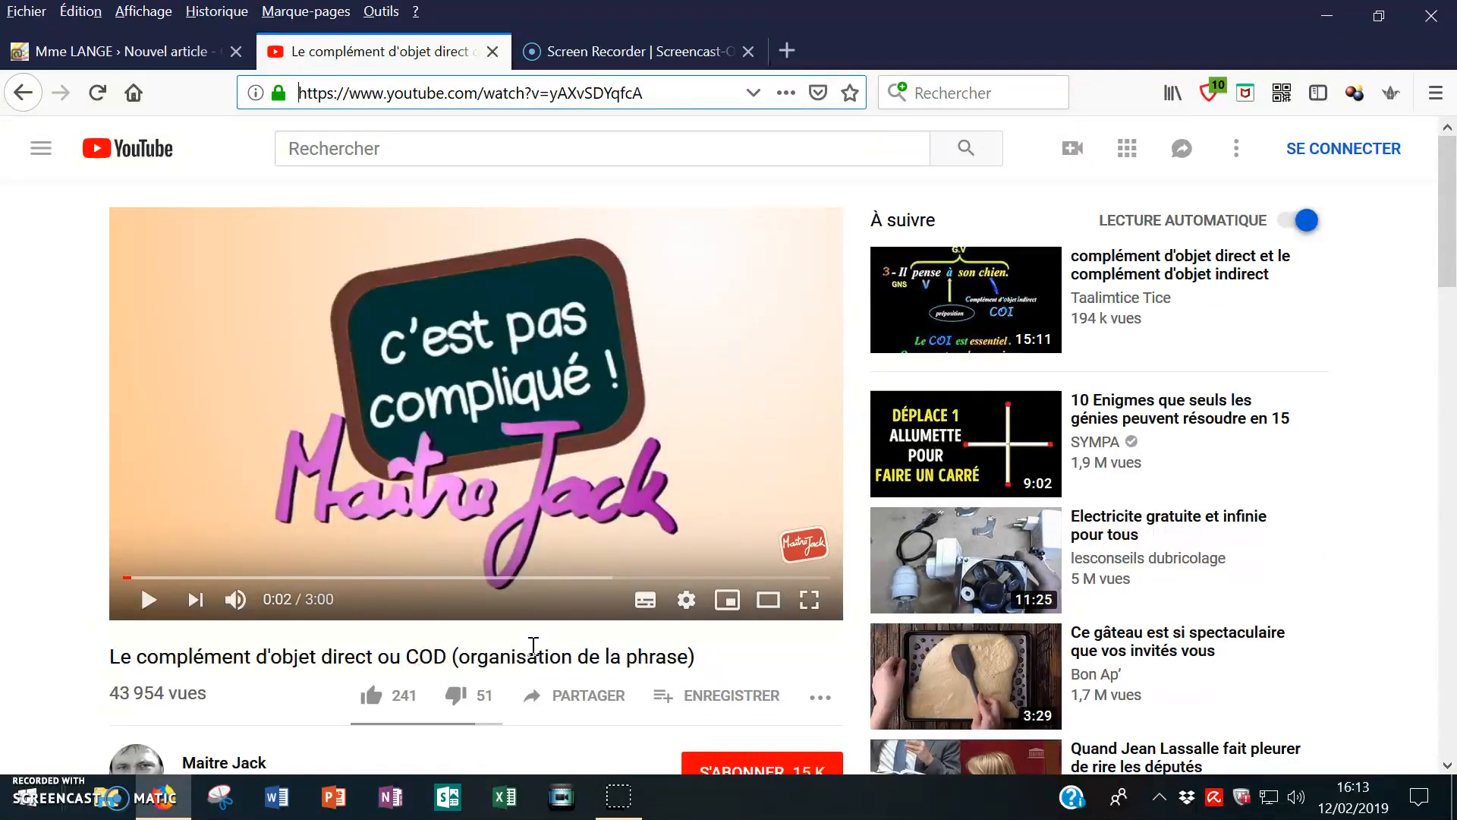
left_click(600, 702)
left_click(941, 477)
key("ctrl+c")
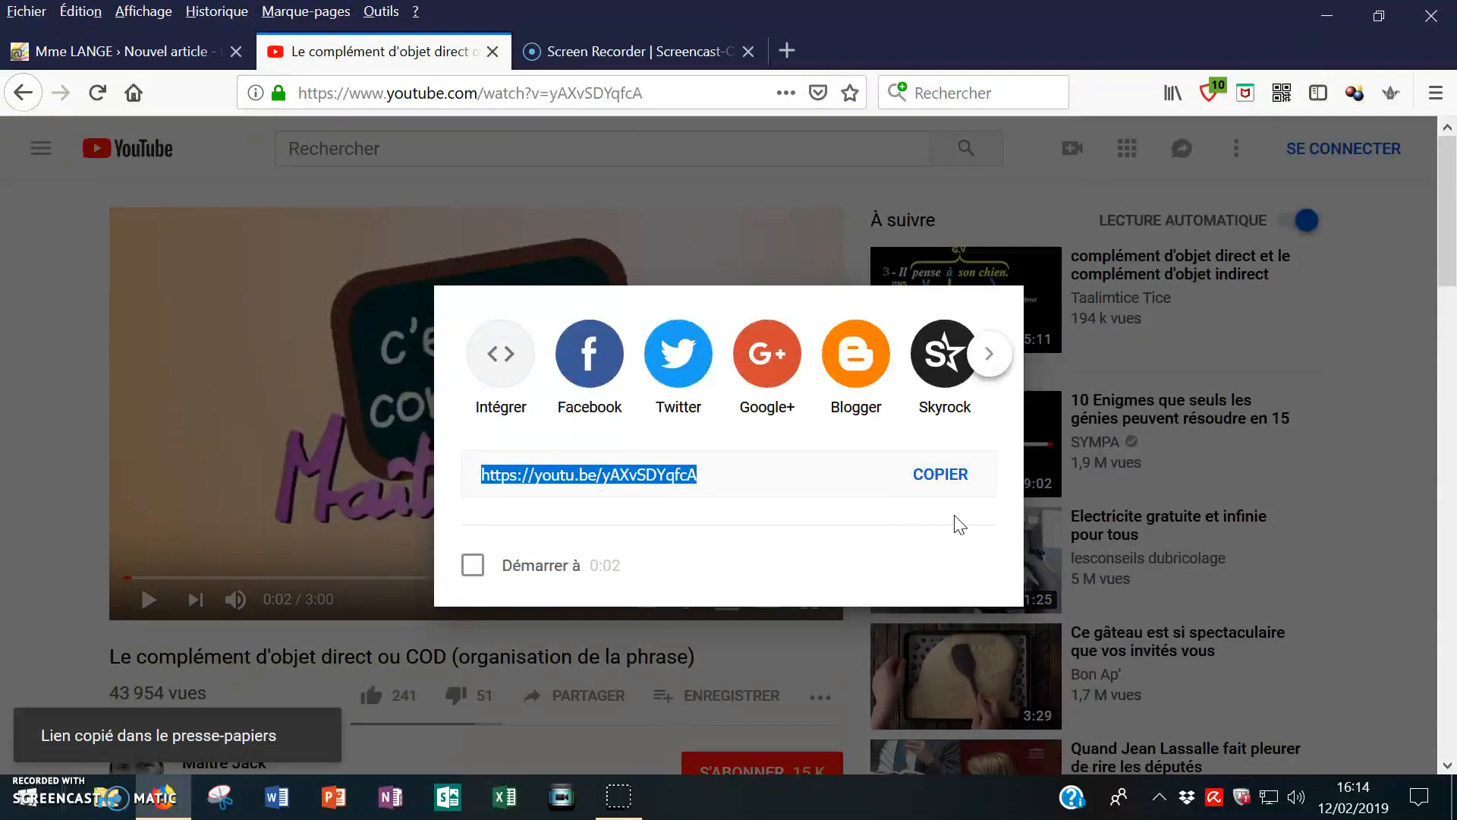
left_click(180, 53)
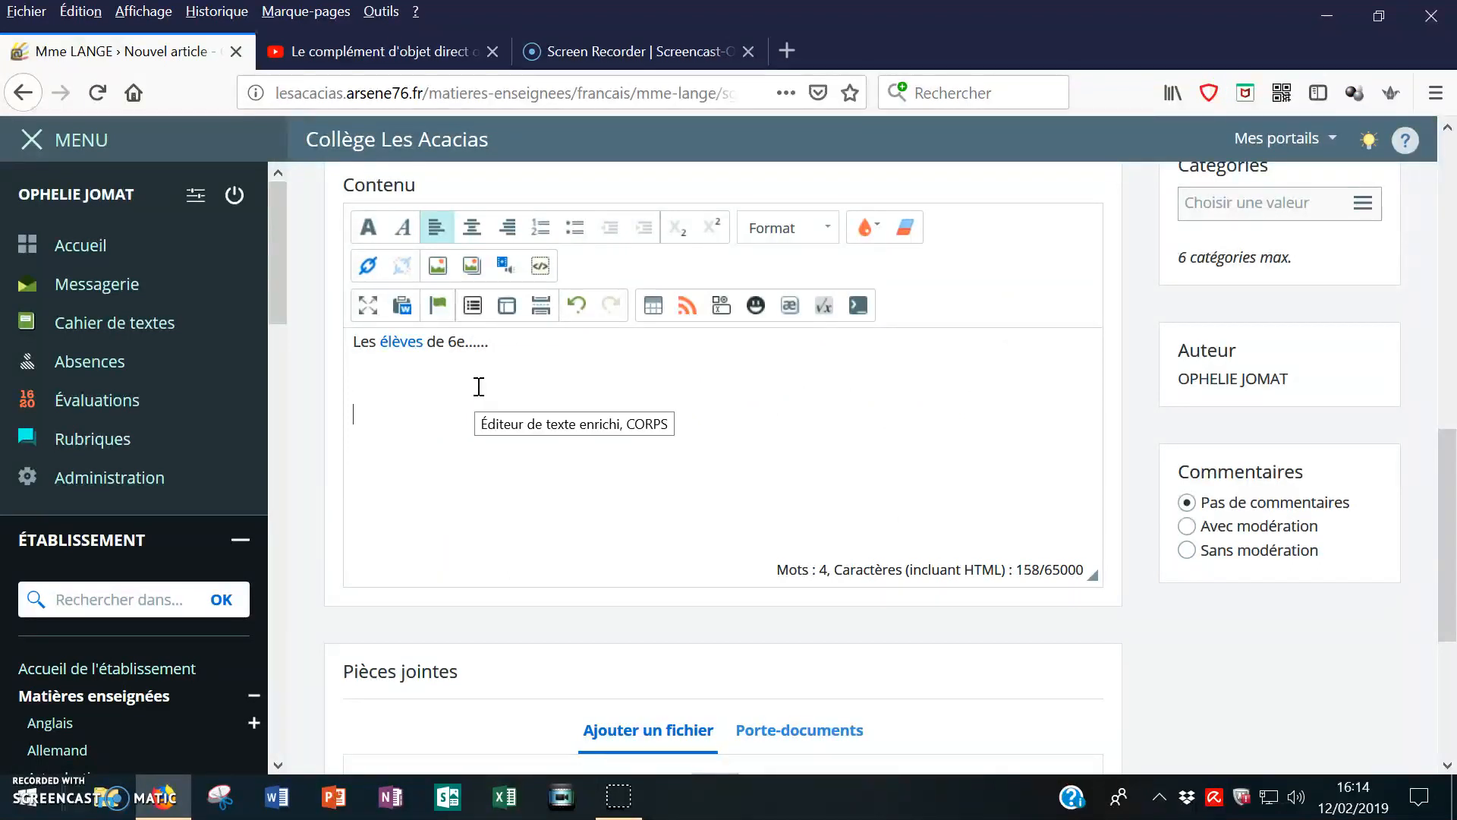
left_click(472, 227)
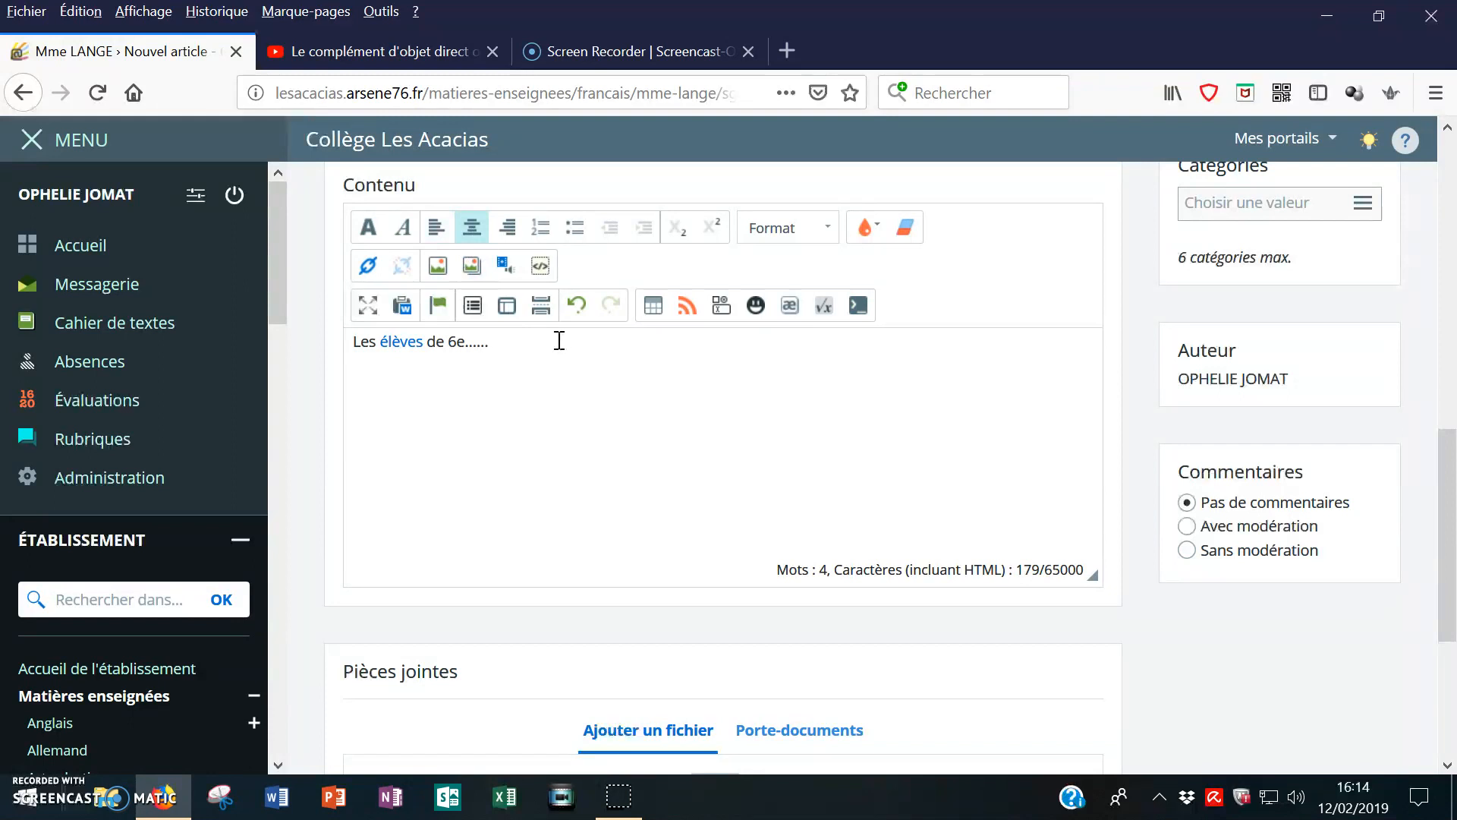
left_click(542, 267)
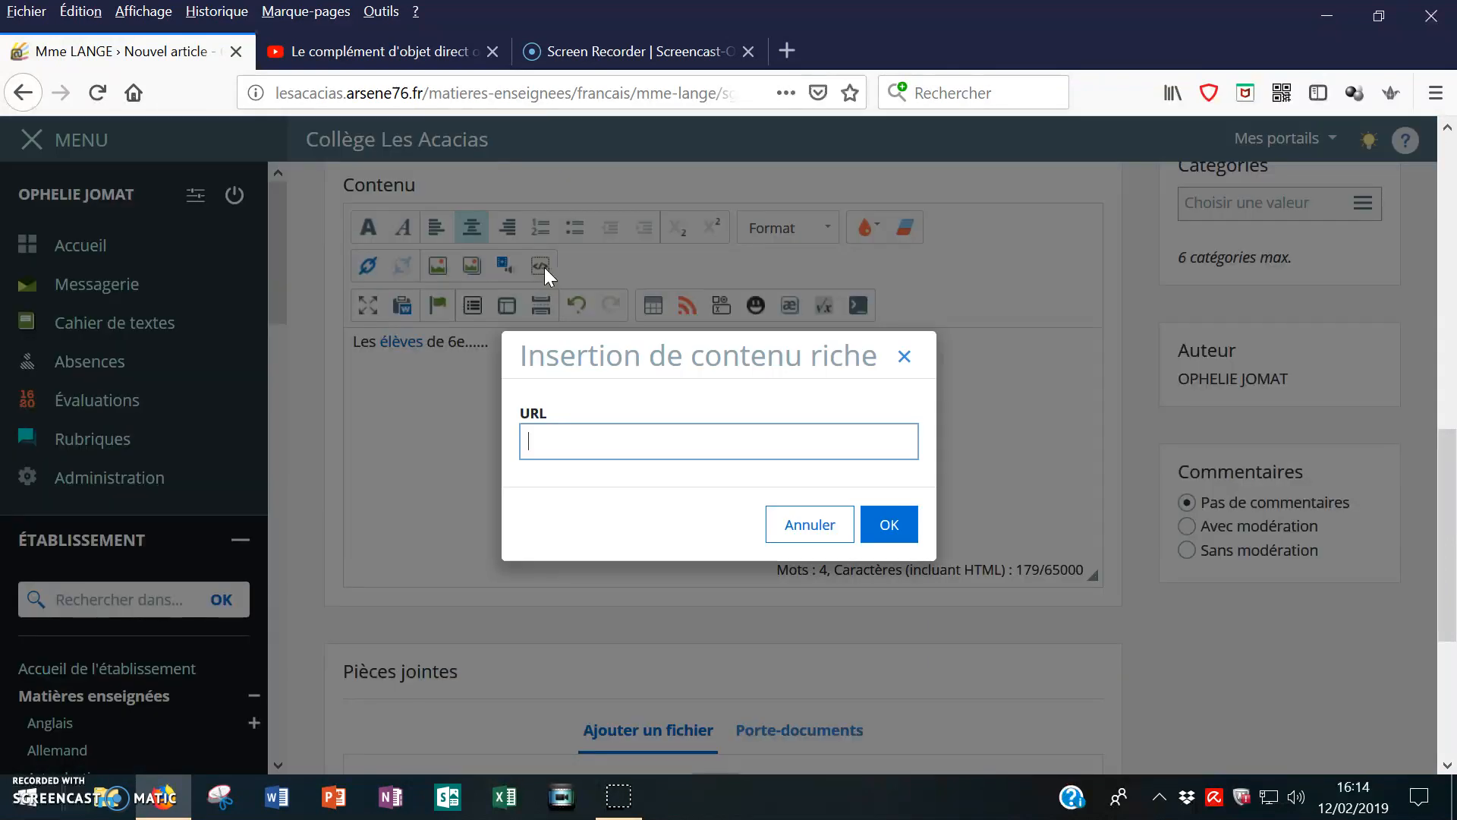
right_click(620, 434)
left_click(673, 524)
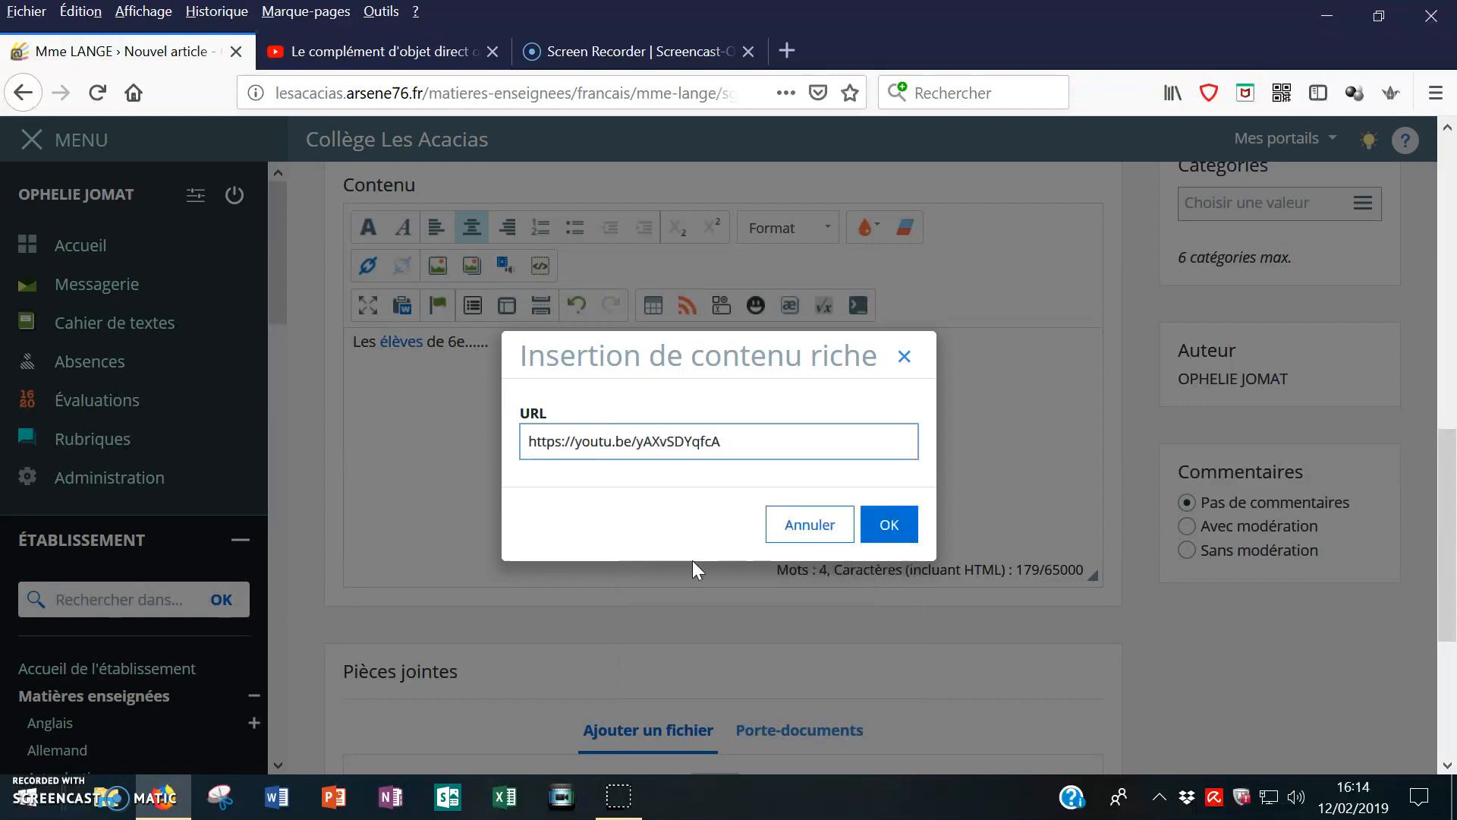
left_click(910, 529)
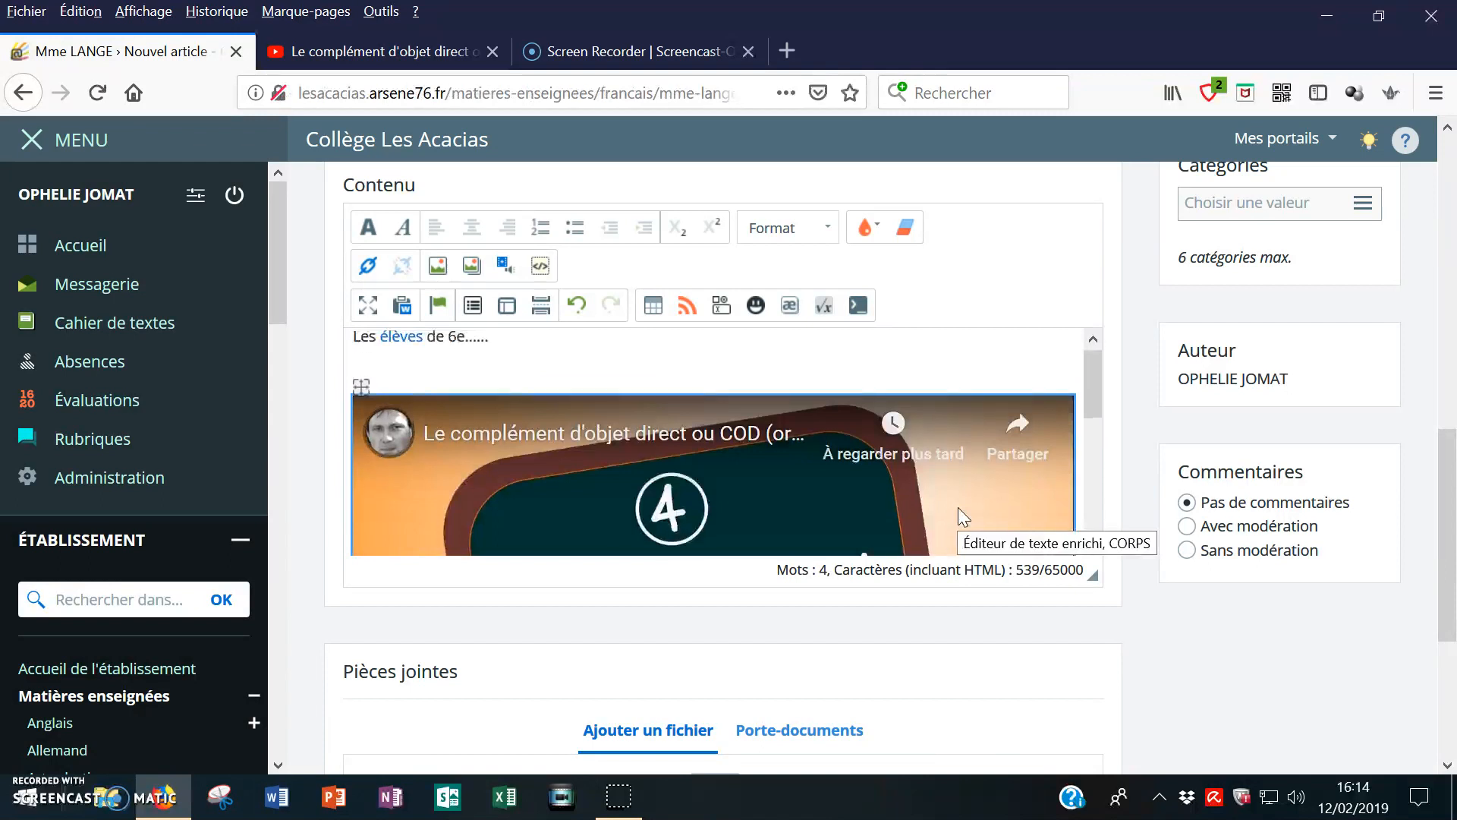
left_click(531, 368)
key("Return")
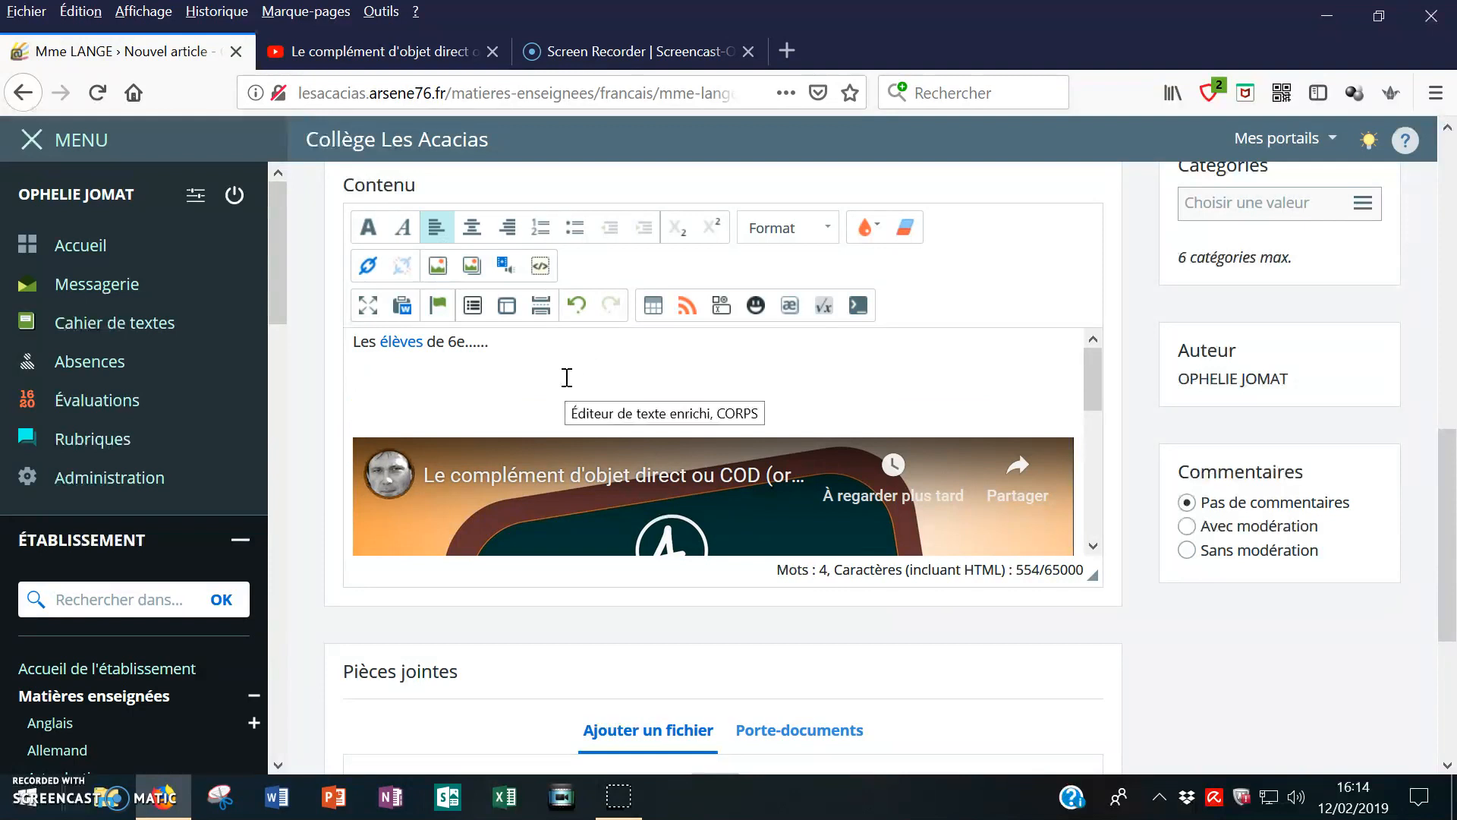
- Centre the empty line above the video and upload the image "adjectif qualificatif accord.png" for it with automatic size processing
left_click(473, 228)
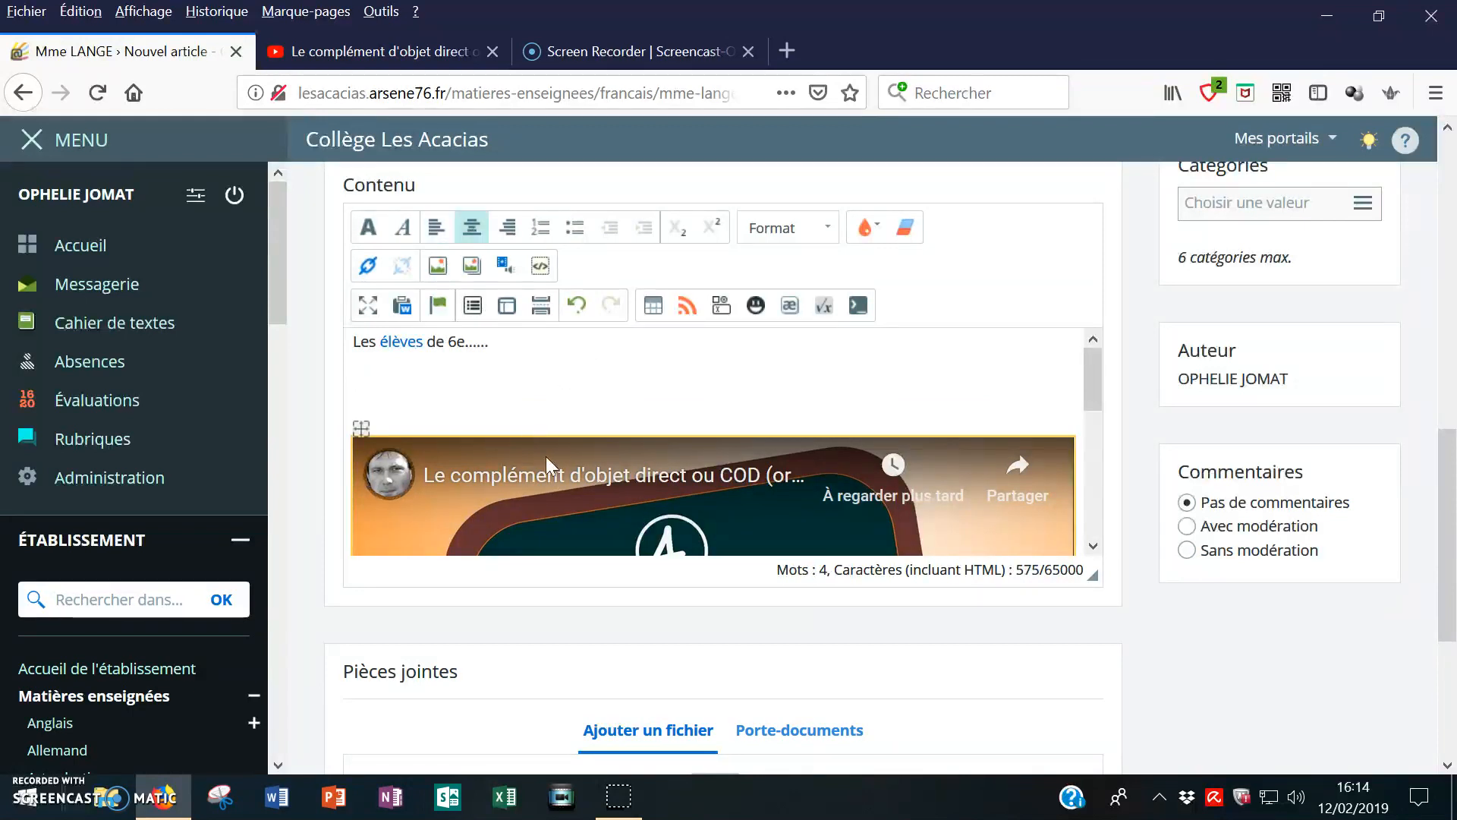
left_click(438, 267)
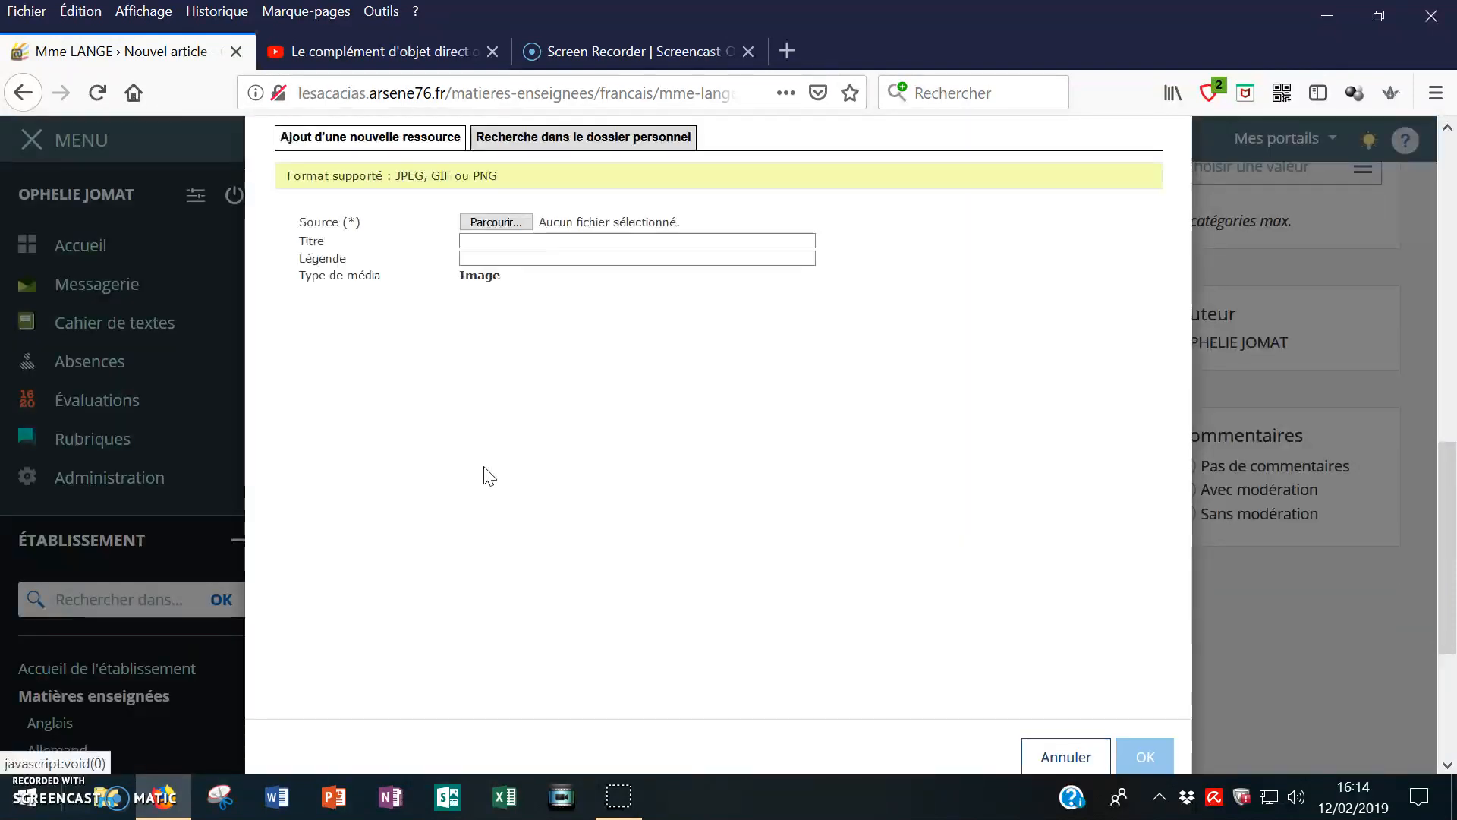
left_click(516, 226)
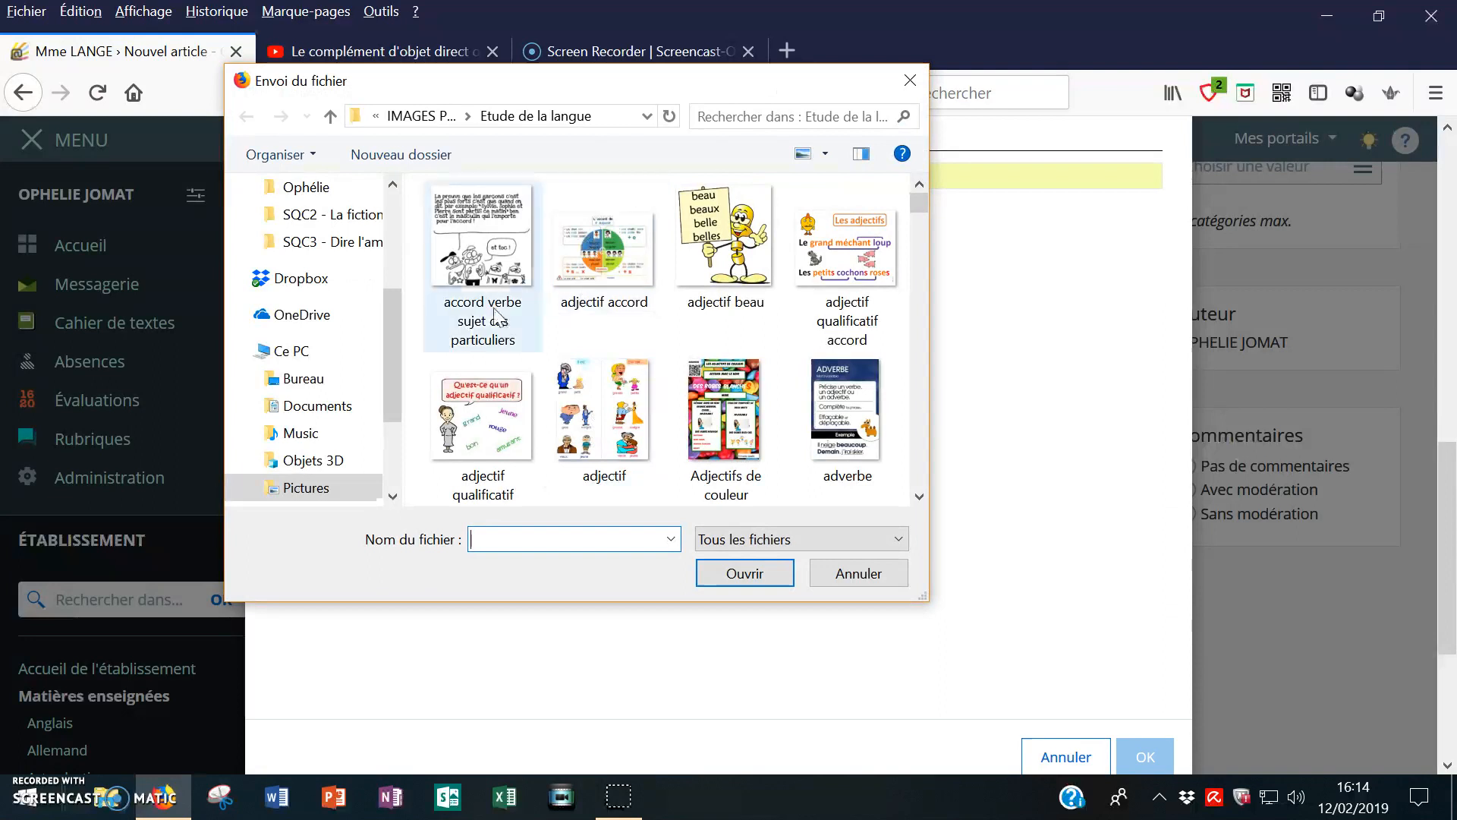
left_click(844, 250)
left_click(762, 585)
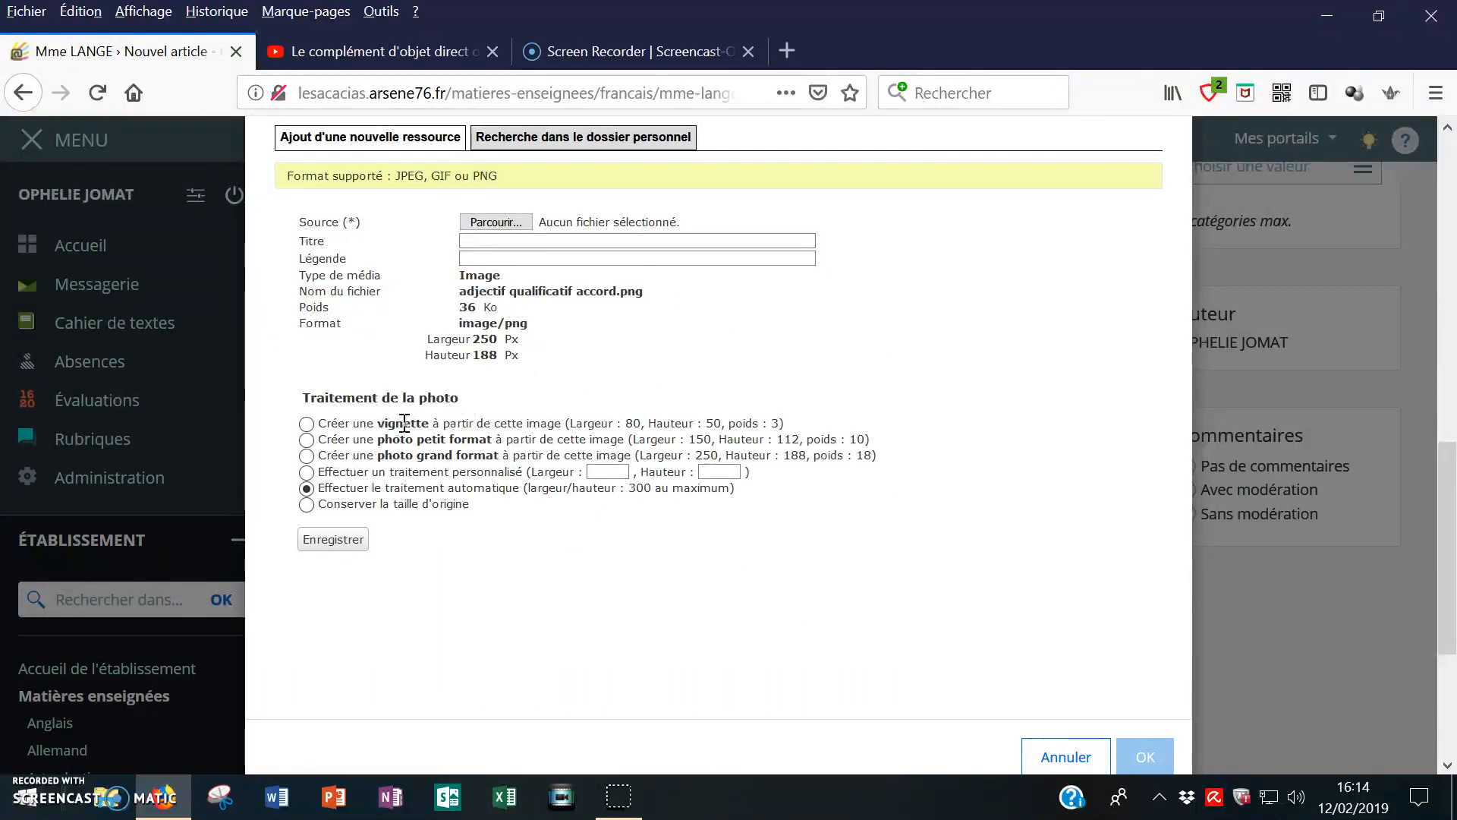
left_click(358, 545)
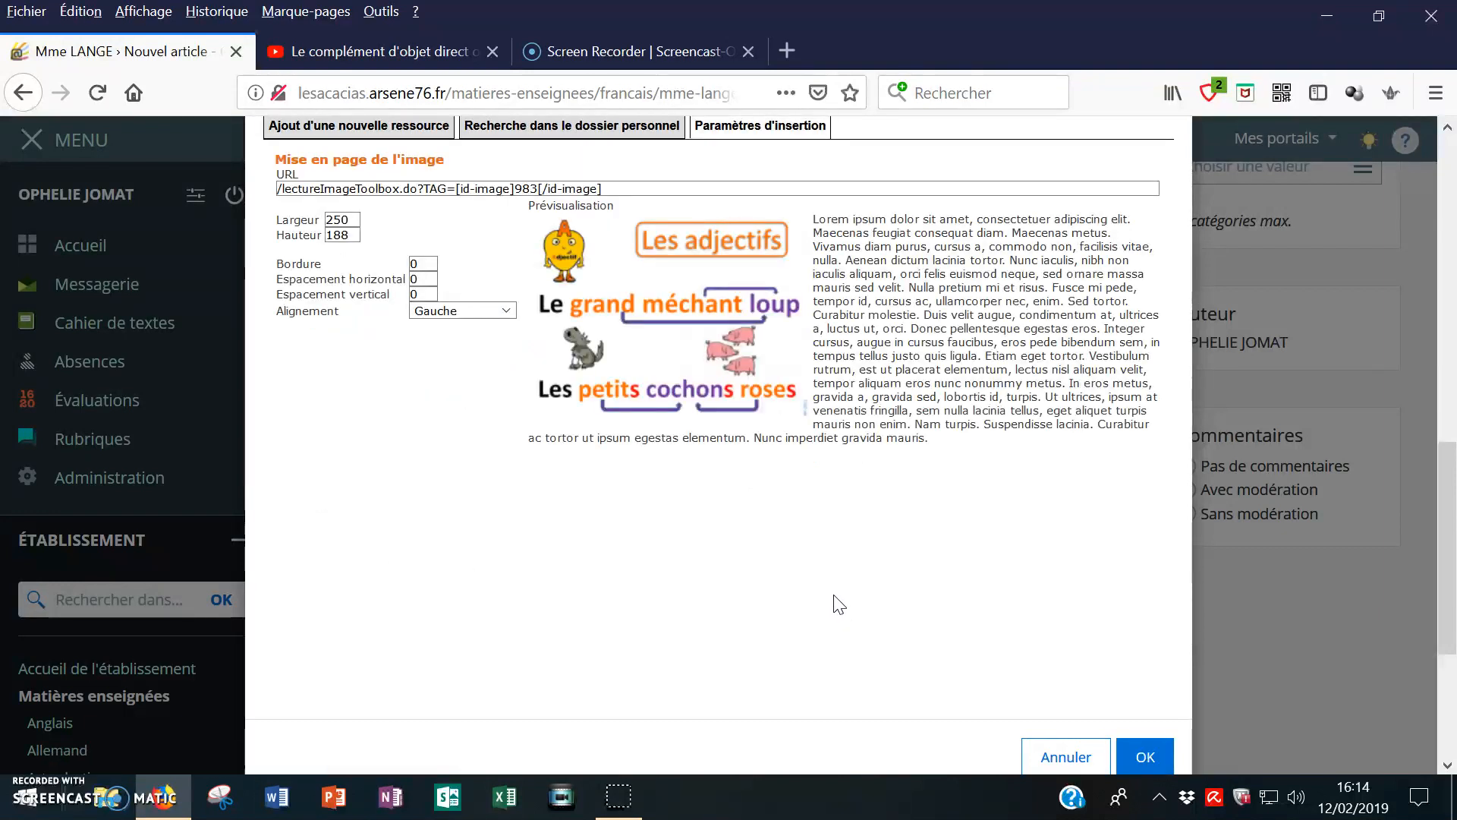
- Set the uploaded image's alignment to Milieu and insert it between the content text and the video
left_click(507, 311)
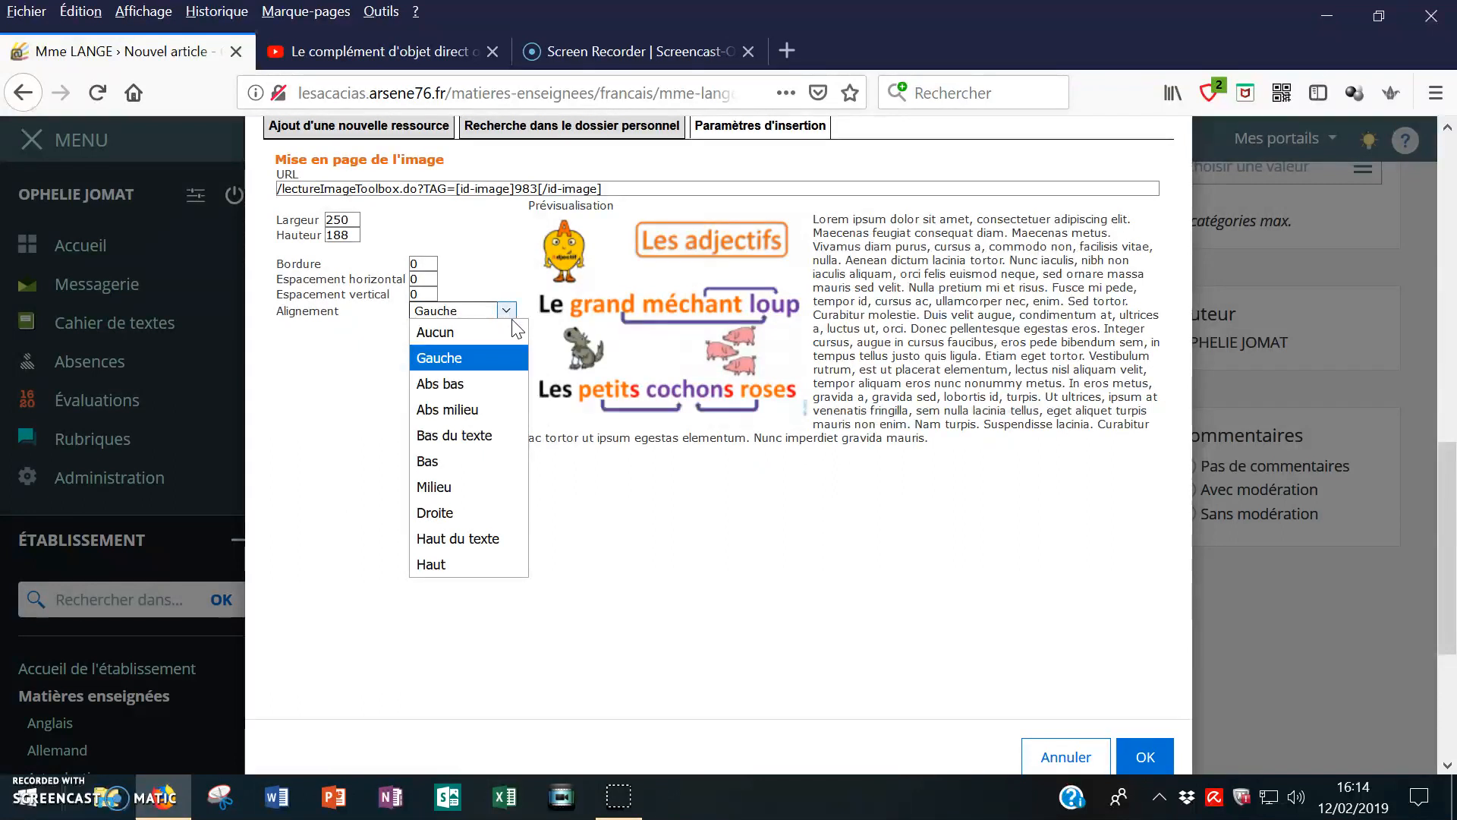
left_click(452, 487)
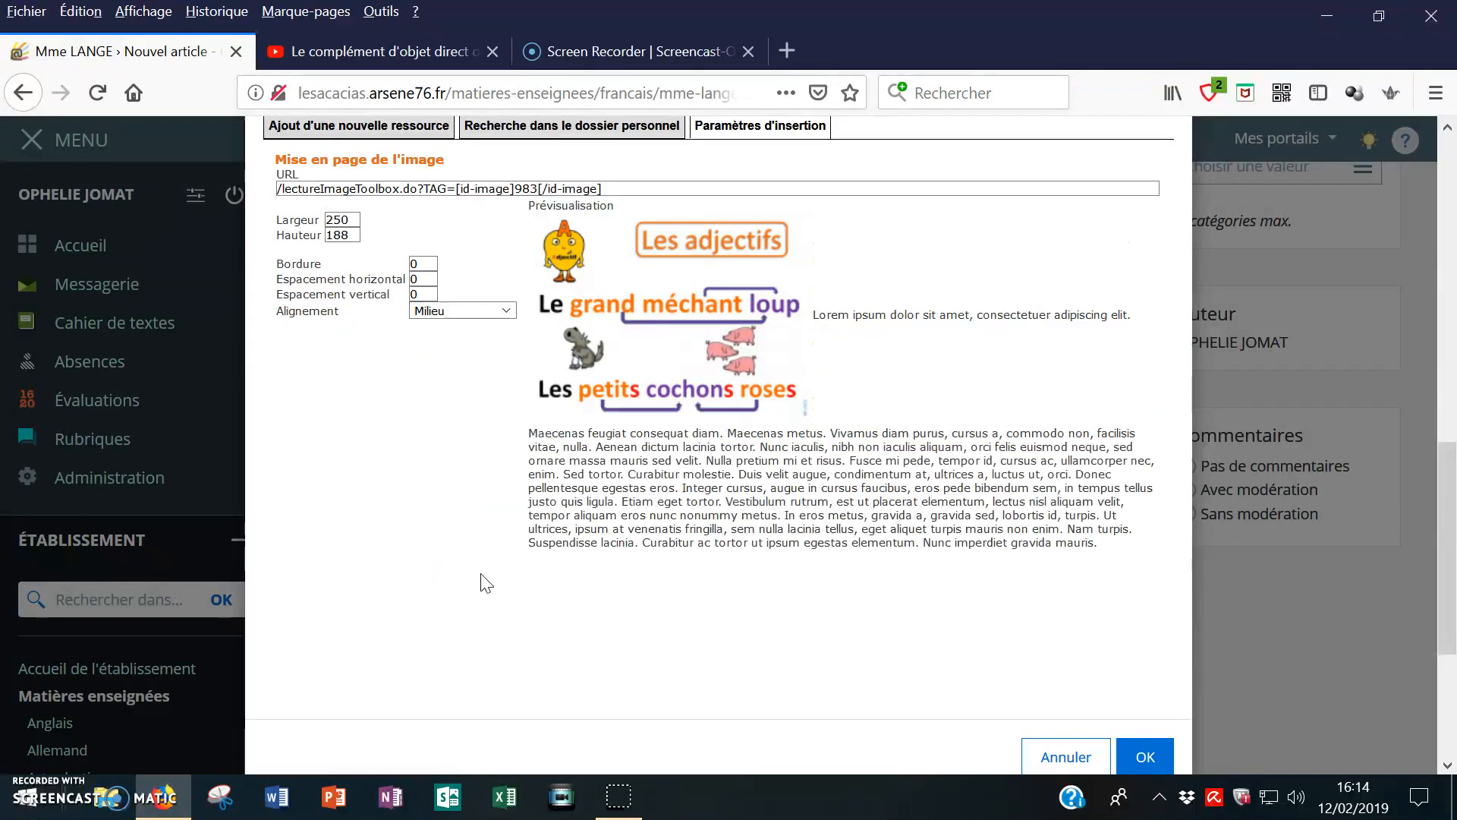
left_click(1147, 757)
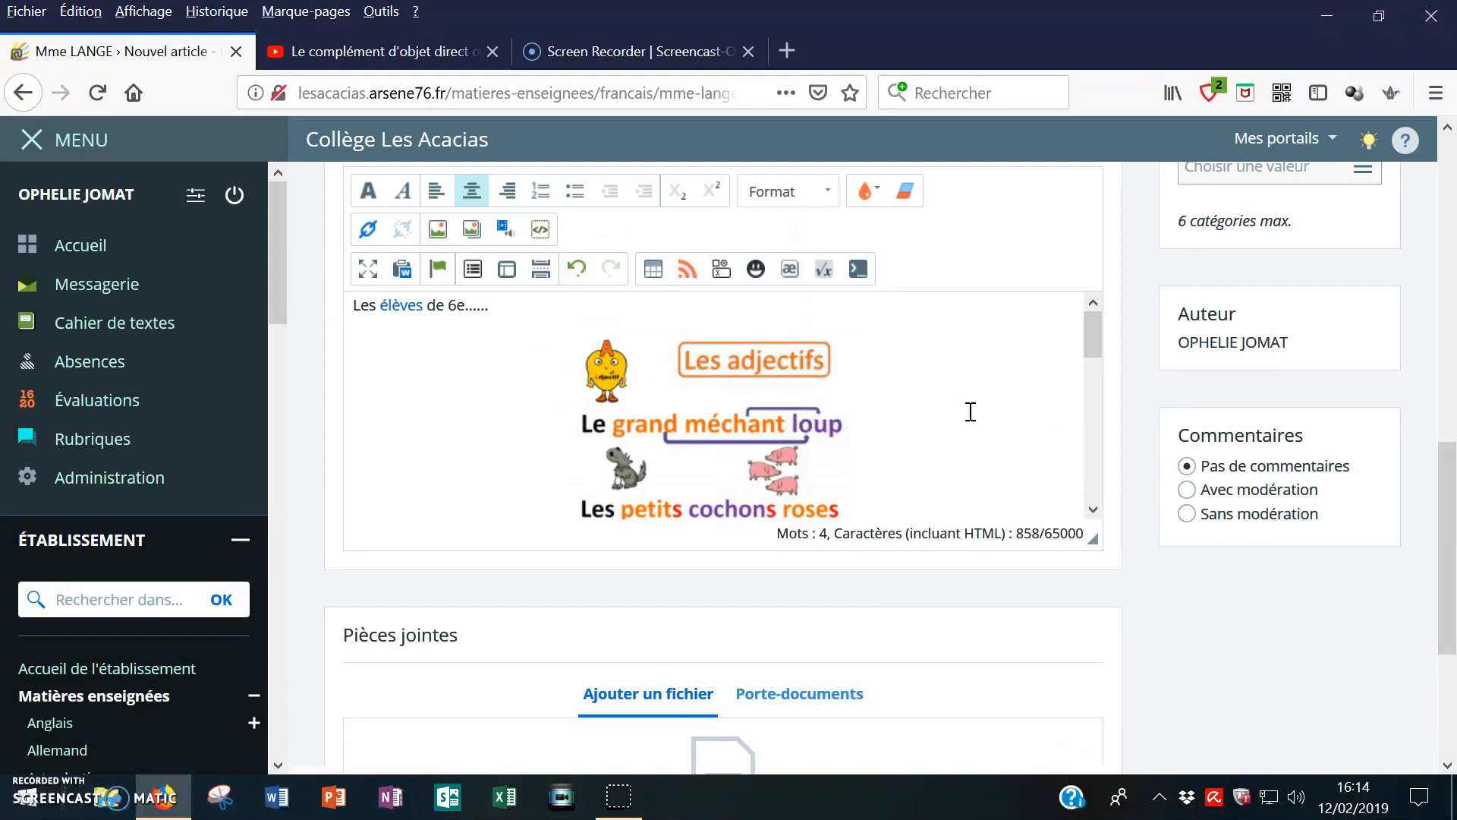
scroll(833, 497, "down", 3)
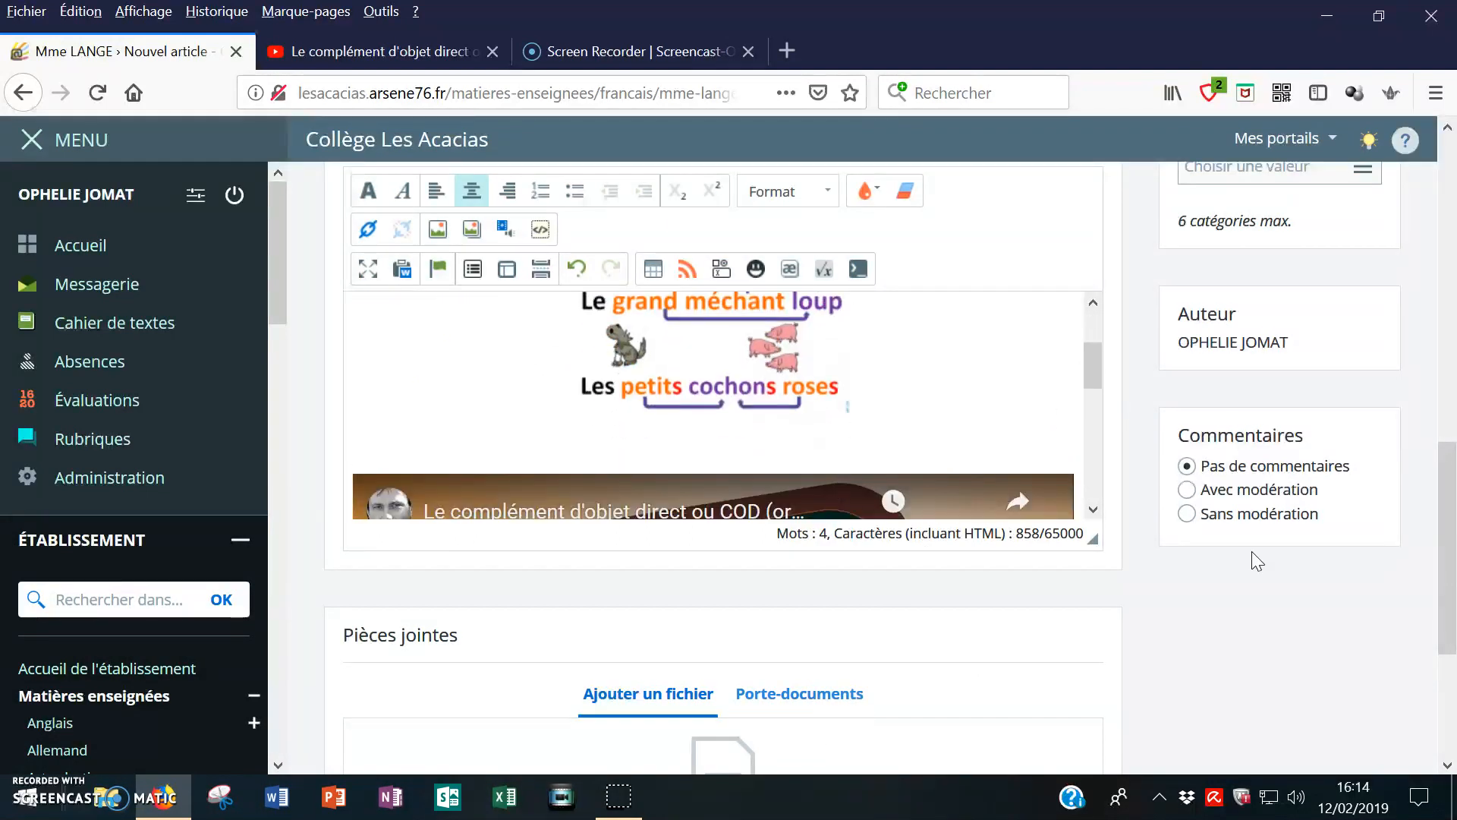
- Make the text "6e......" at the end of the content's first line bold
scroll(731, 549, "down", 5)
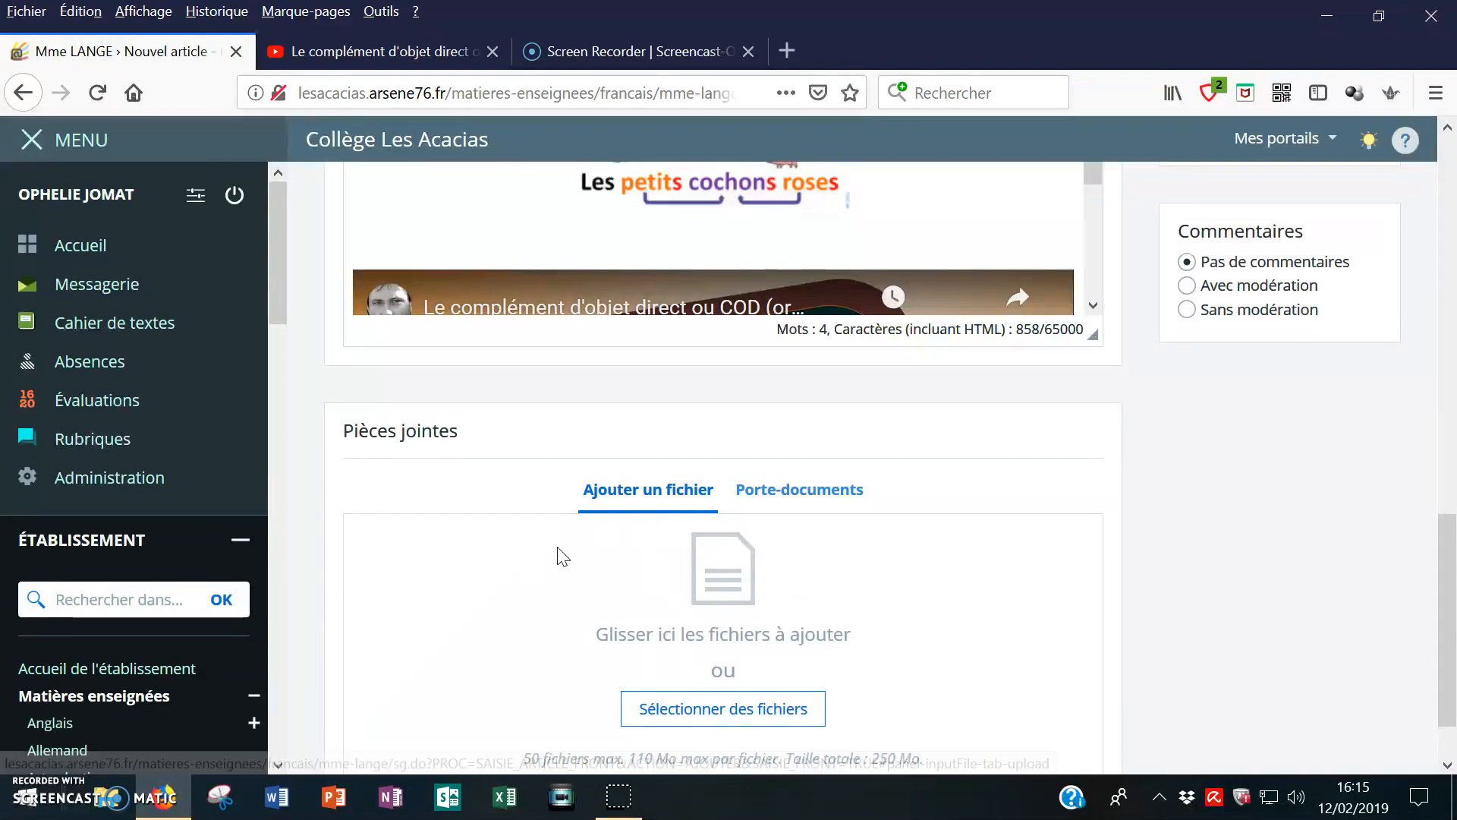
scroll(561, 555, "down", 2)
scroll(1040, 543, "up", 10)
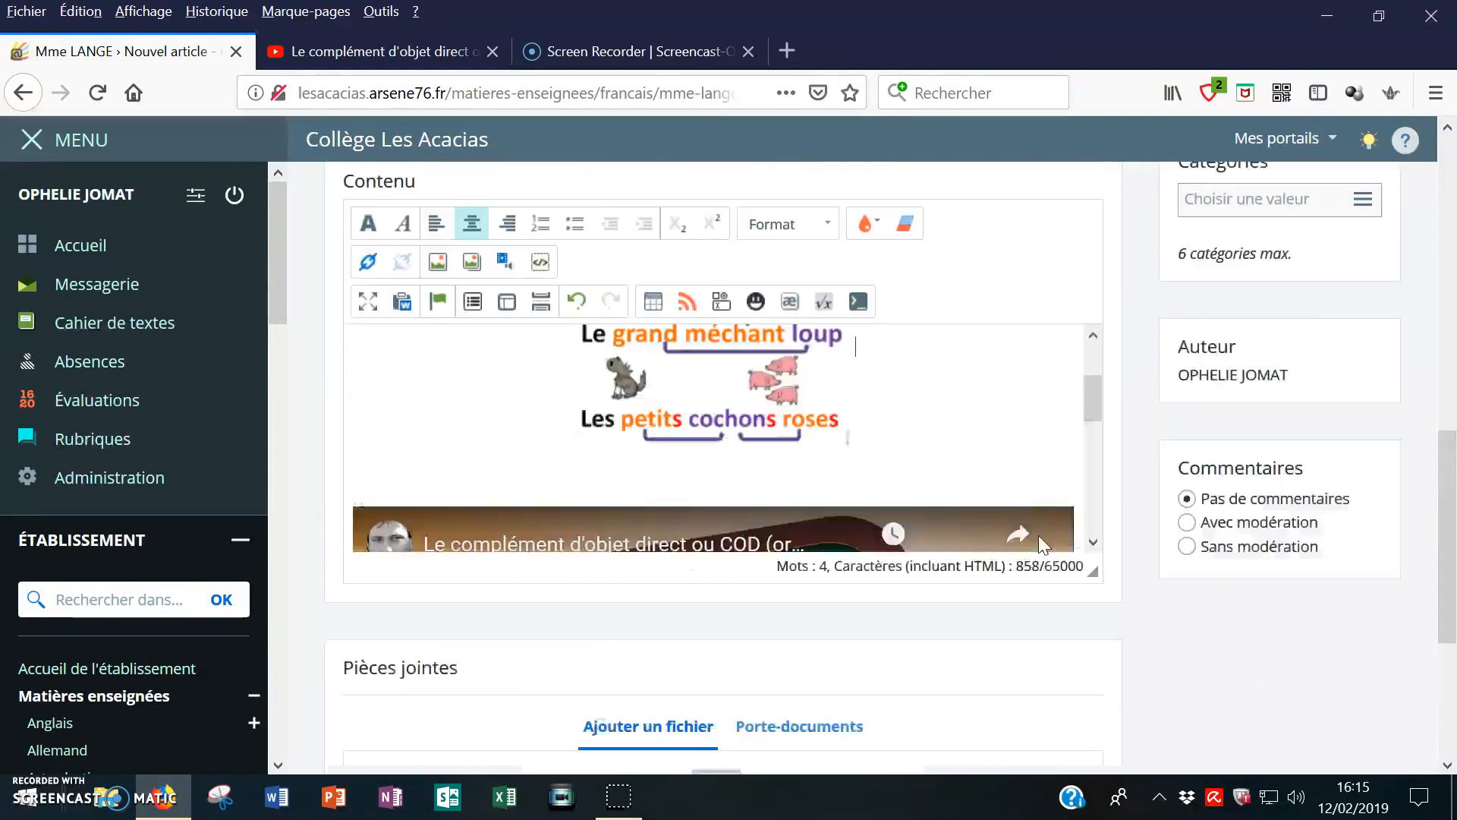
scroll(1041, 535, "up", 5)
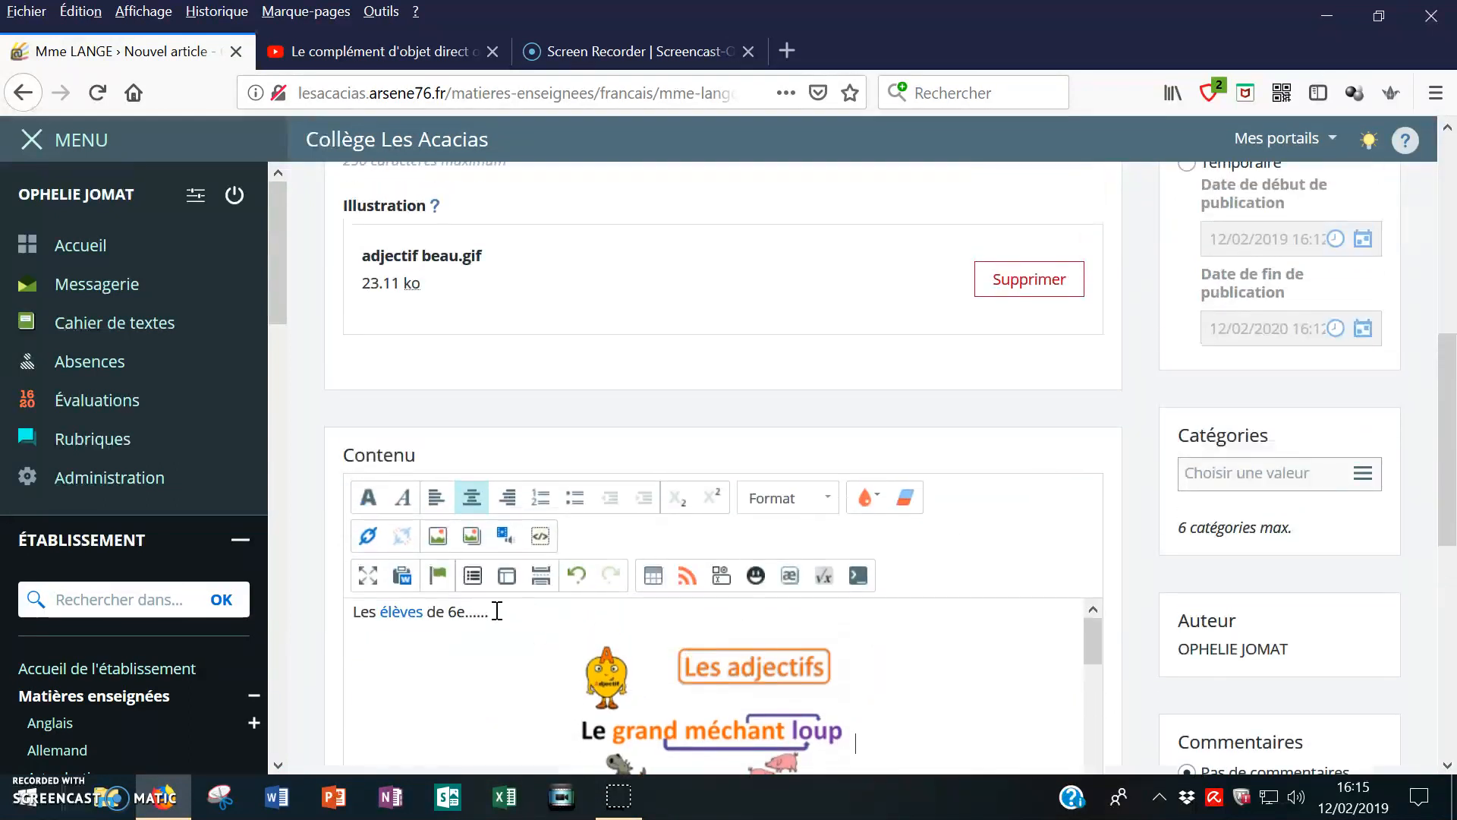
left_click_drag(489, 611, 448, 612)
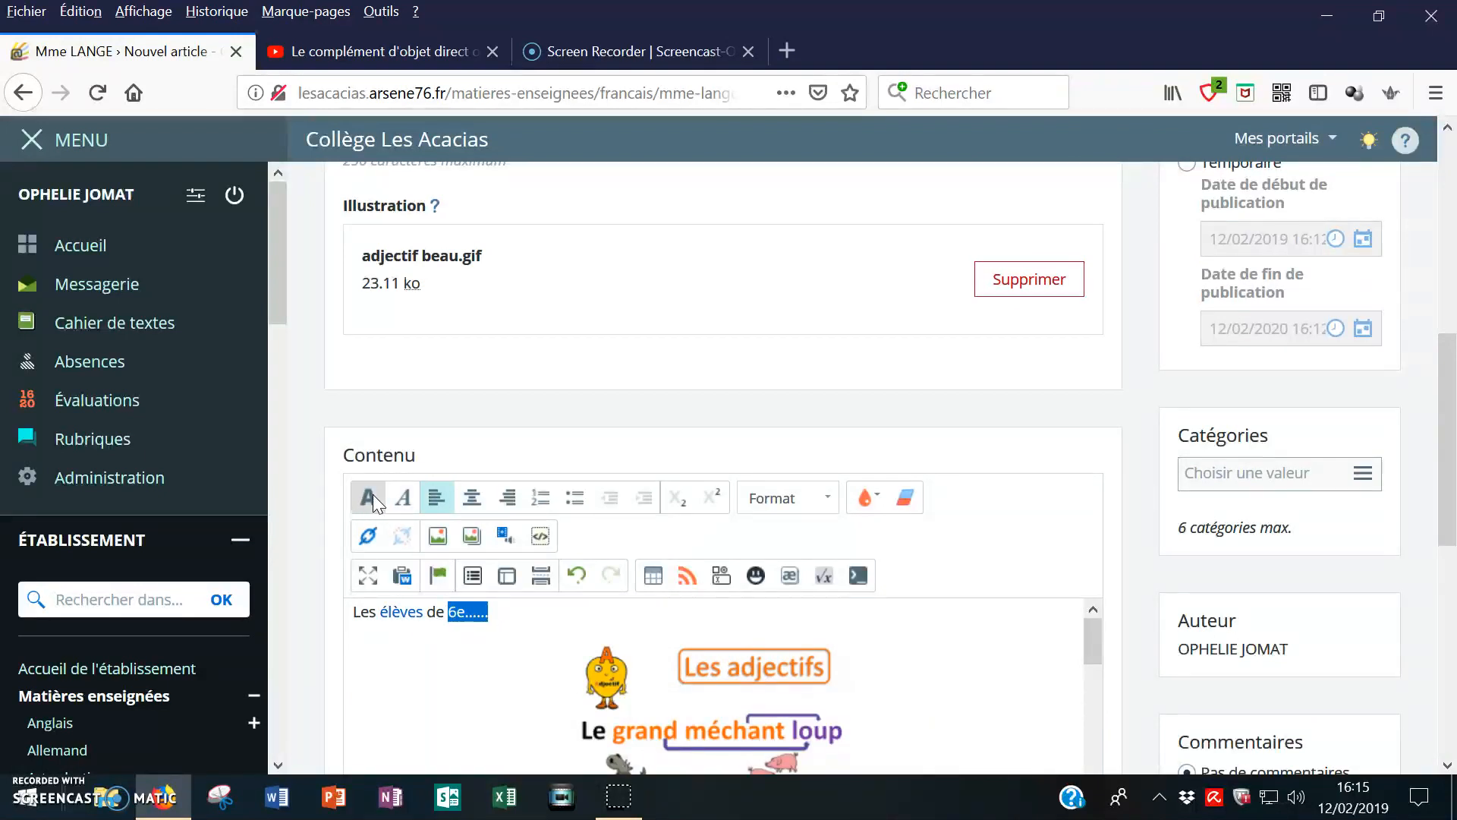
left_click(372, 494)
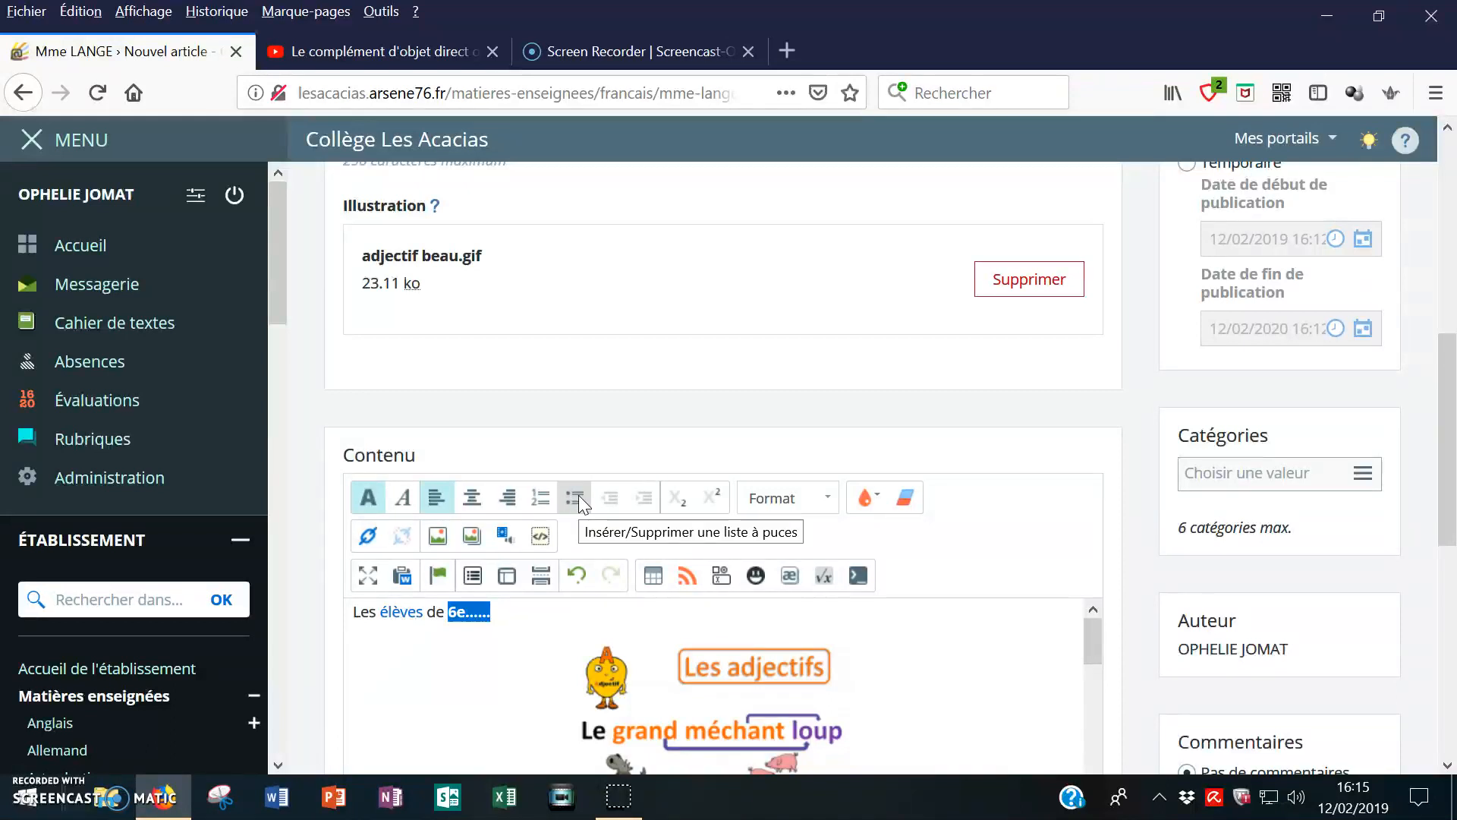
left_click(821, 493)
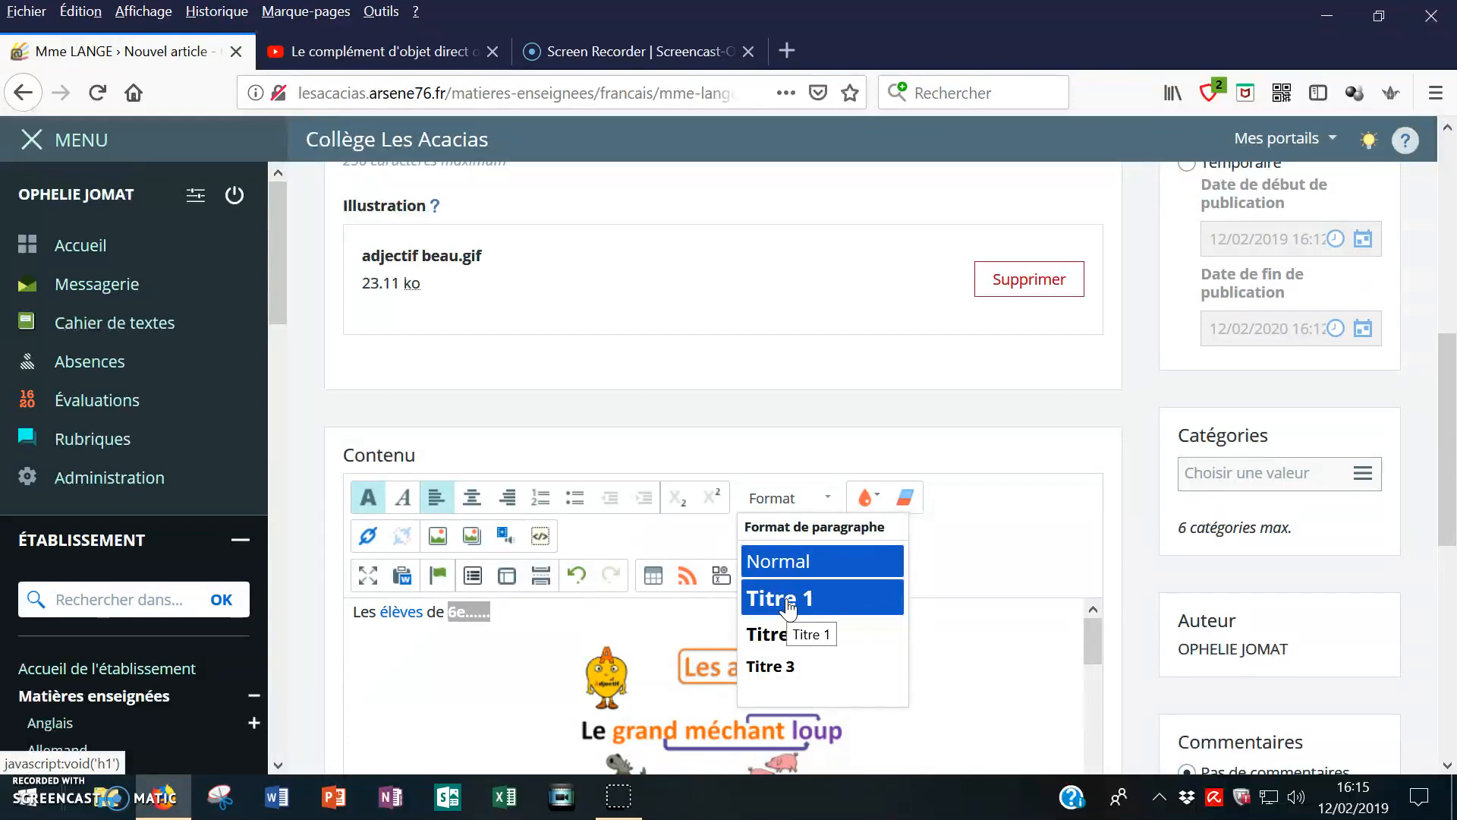
left_click(582, 611)
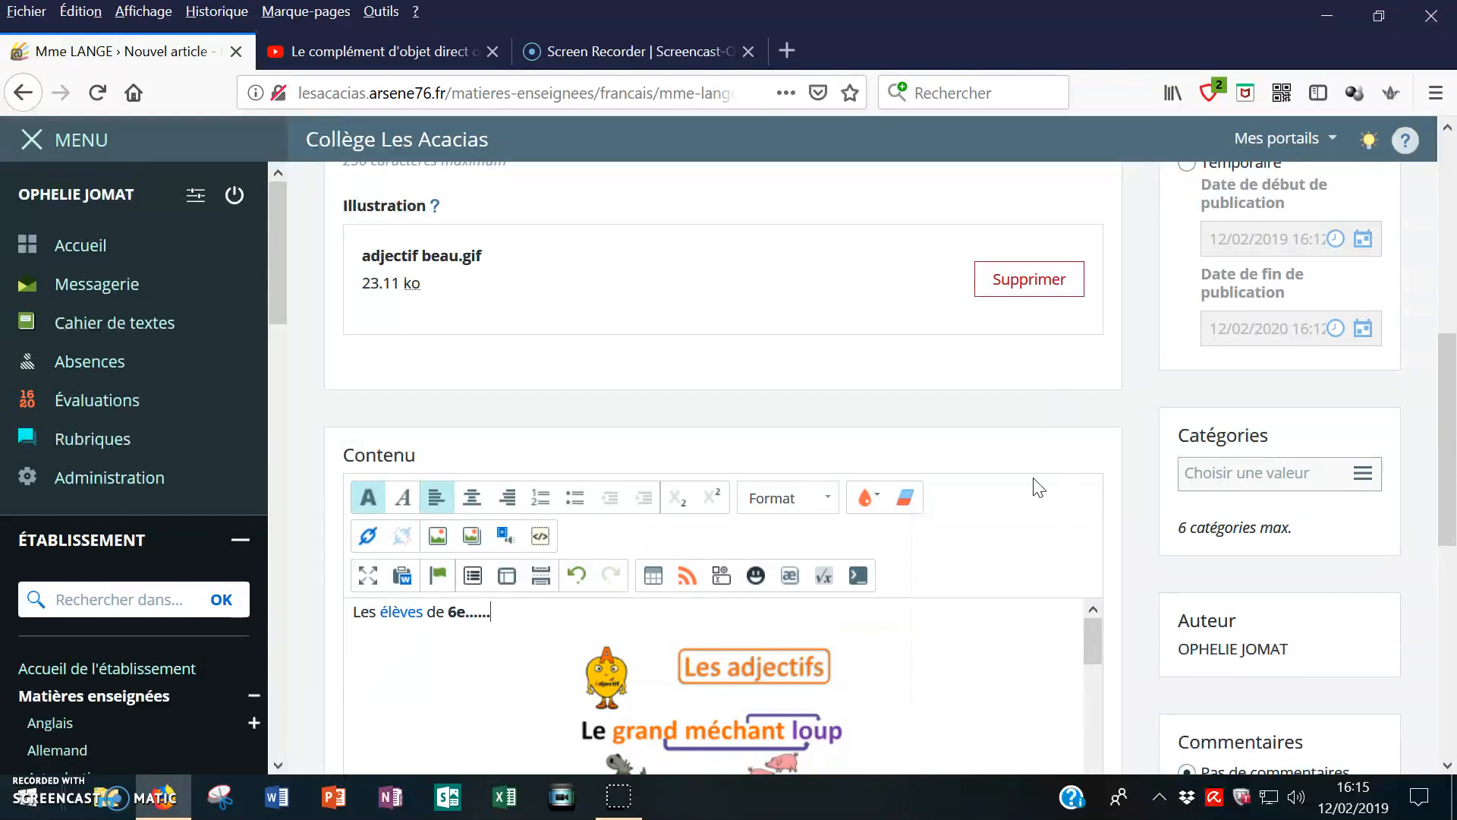
- Publish the article and review the online page from its title down to the embedded video
scroll(1039, 490, "up", 7)
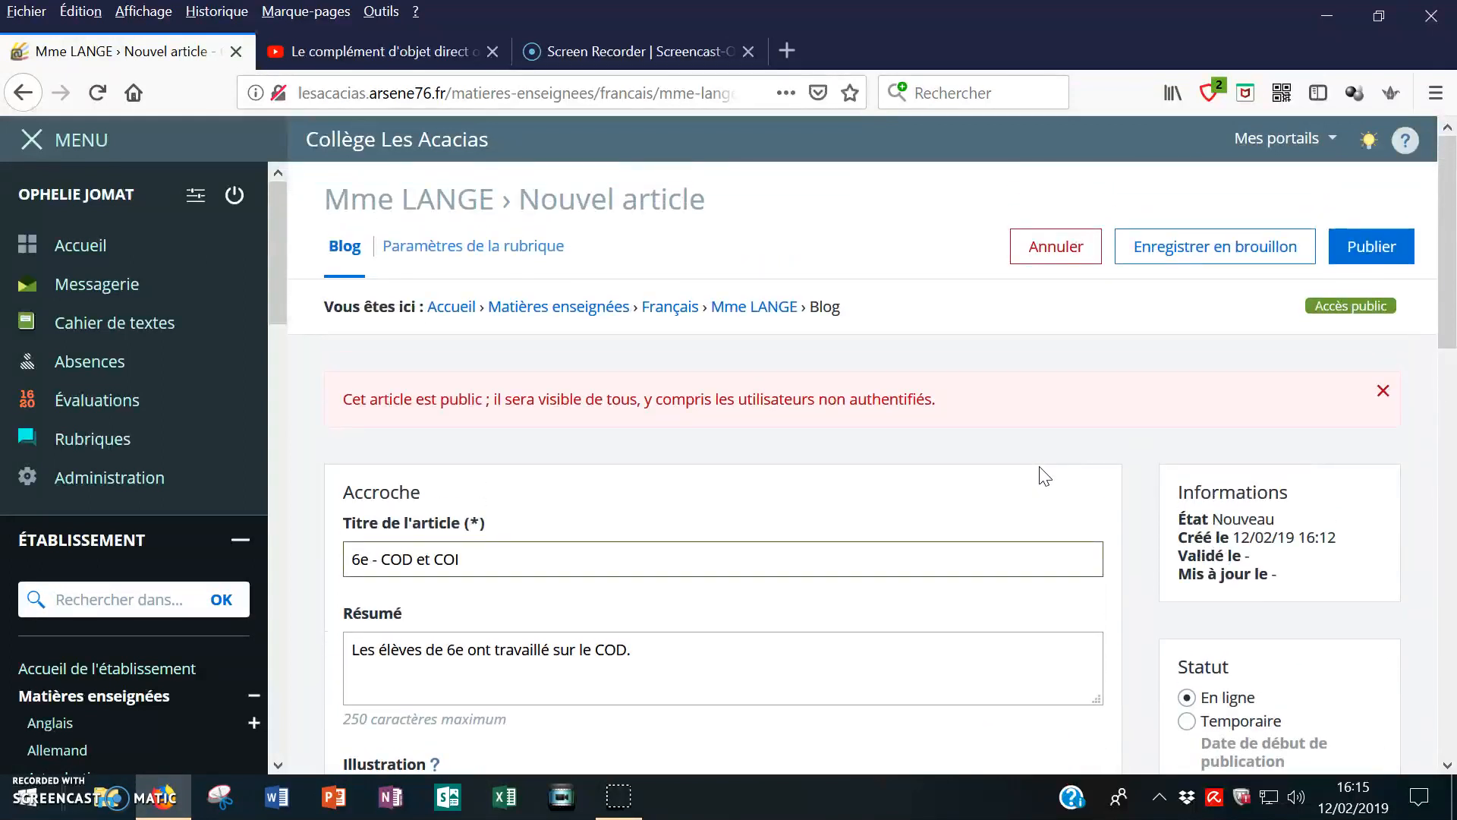
left_click(1372, 254)
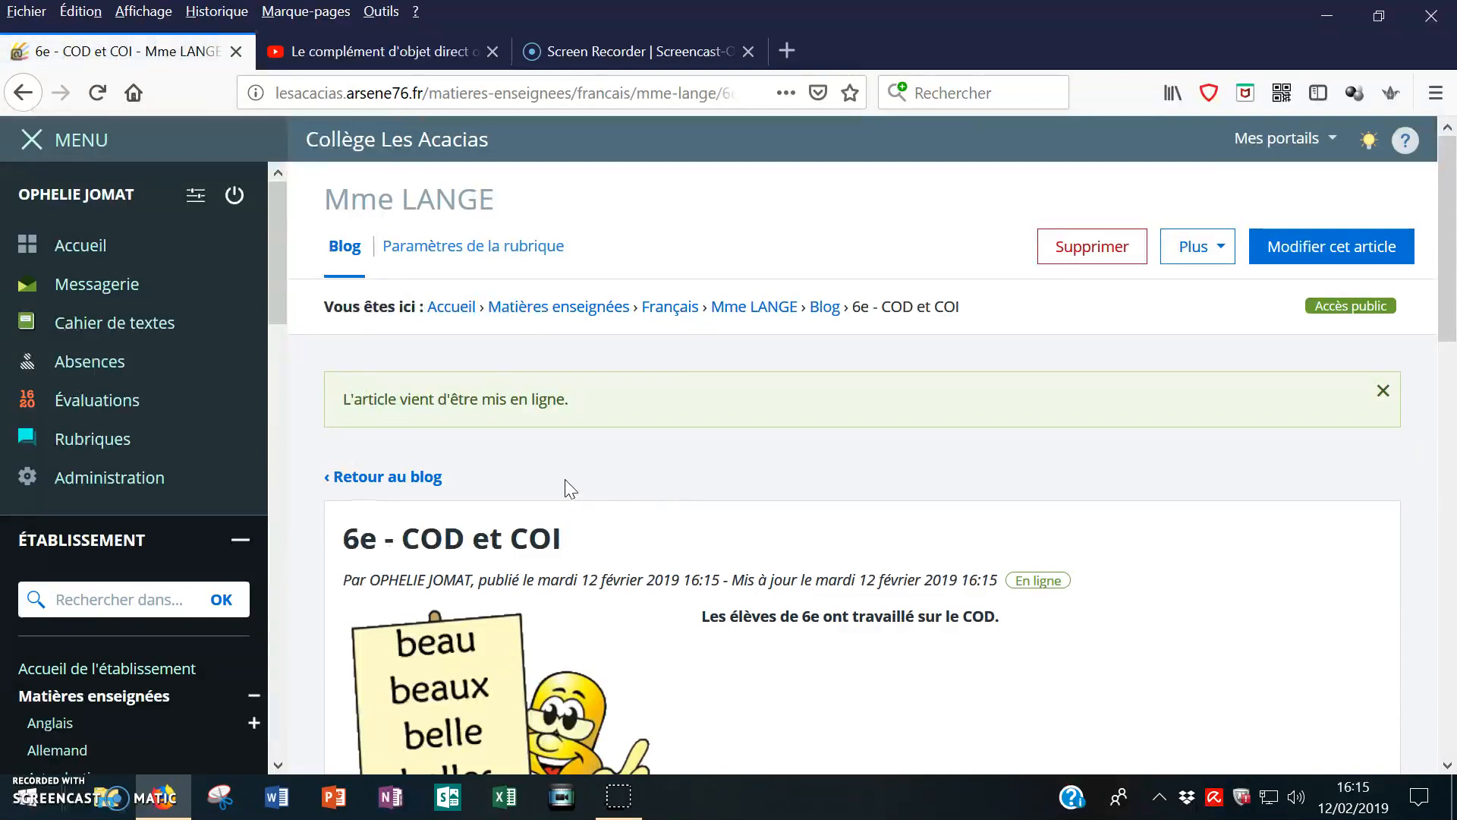
scroll(568, 486, "down", 2)
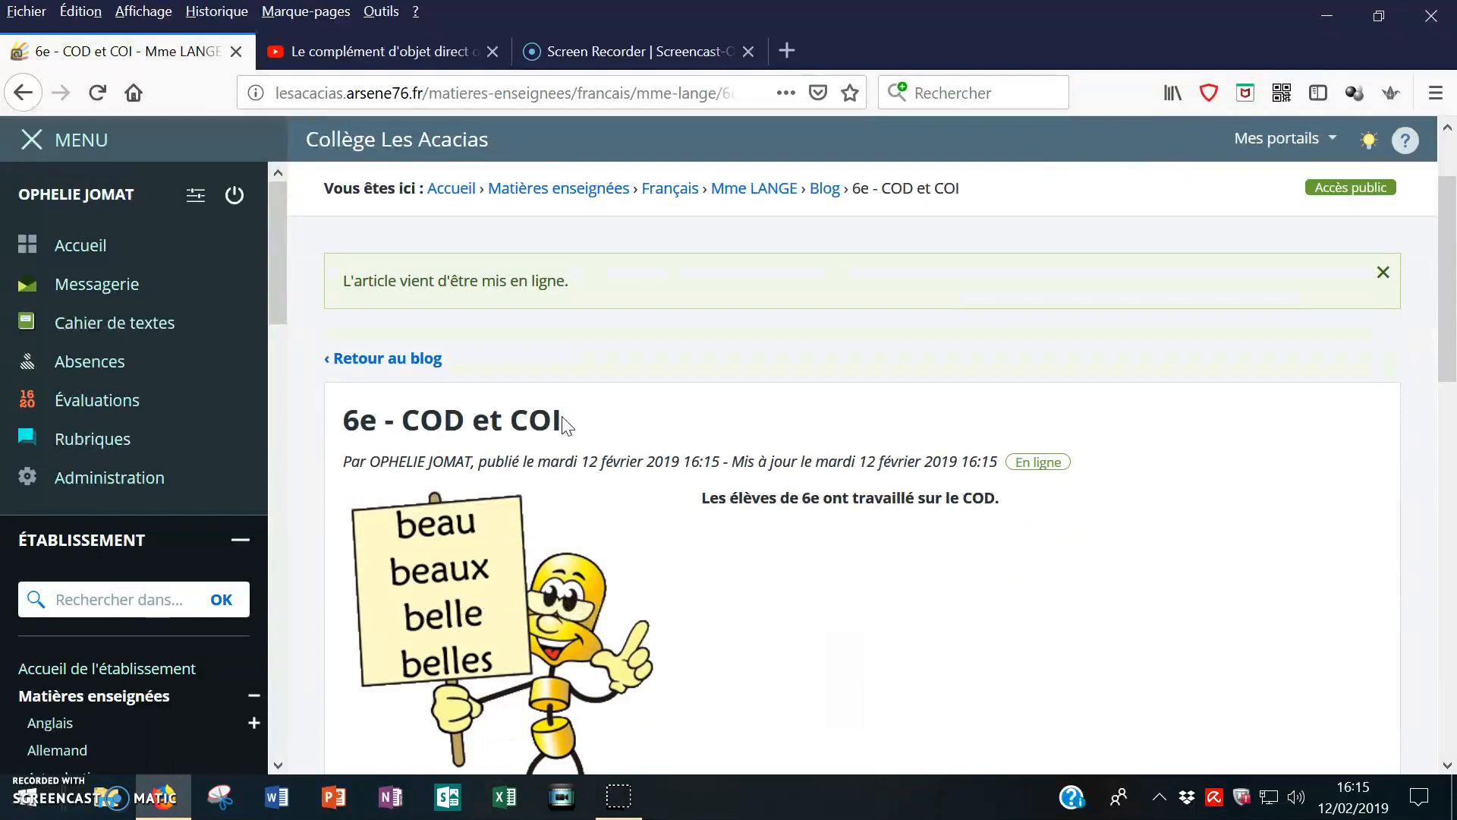
scroll(544, 433, "down", 2)
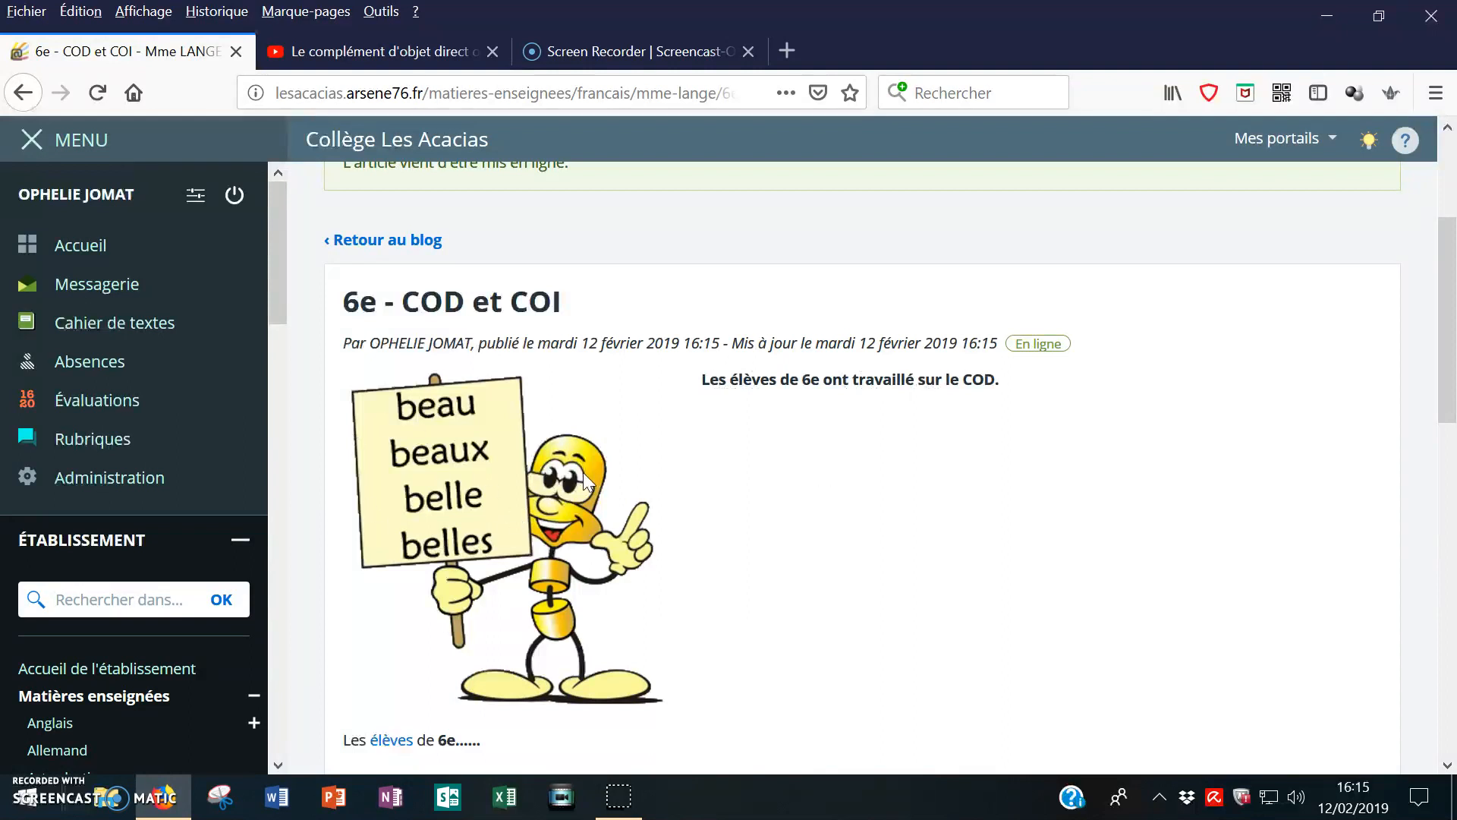
scroll(583, 474, "down", 6)
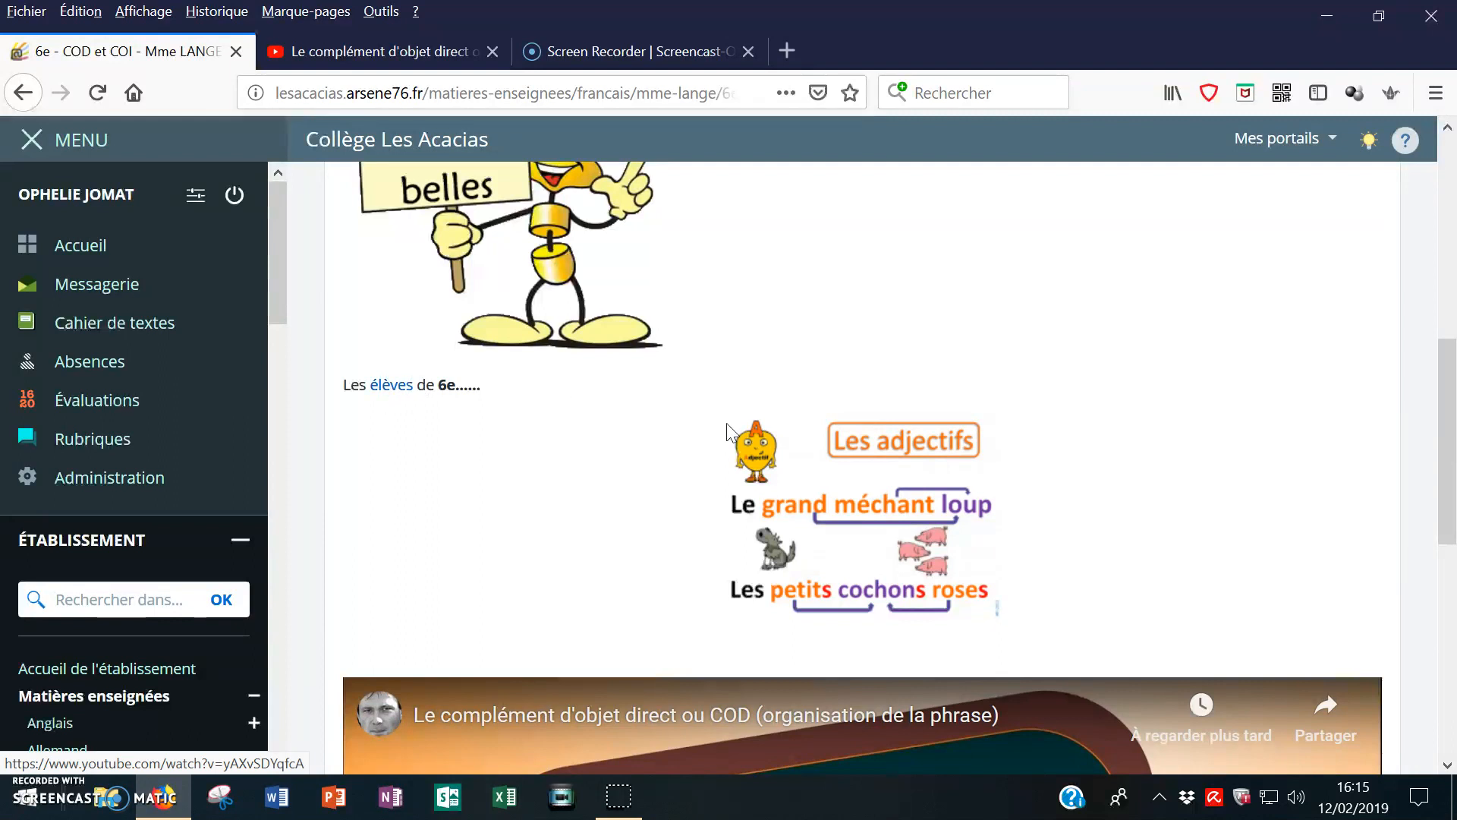
scroll(729, 478, "down", 6)
scroll(653, 478, "down", 5)
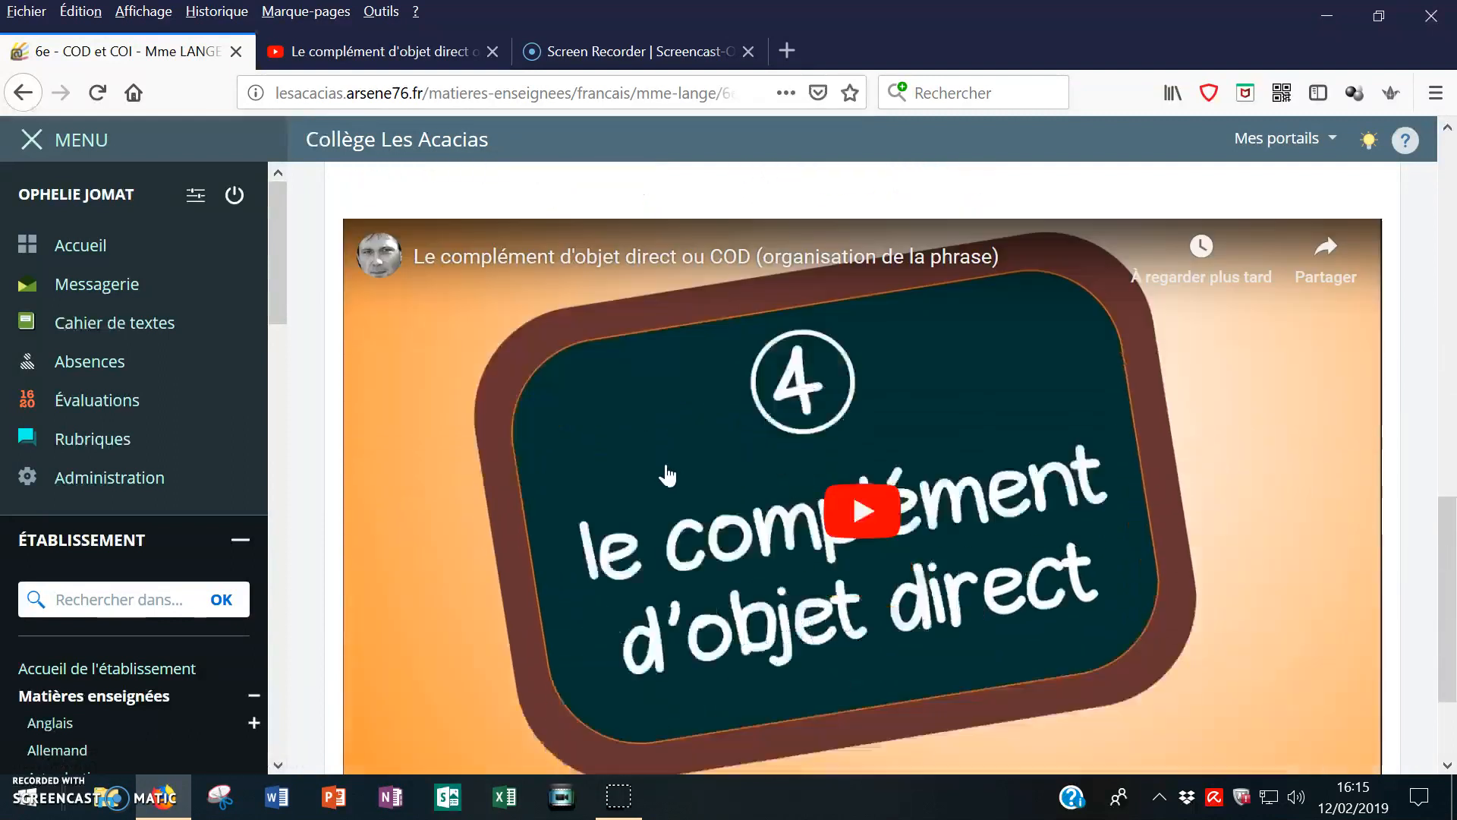